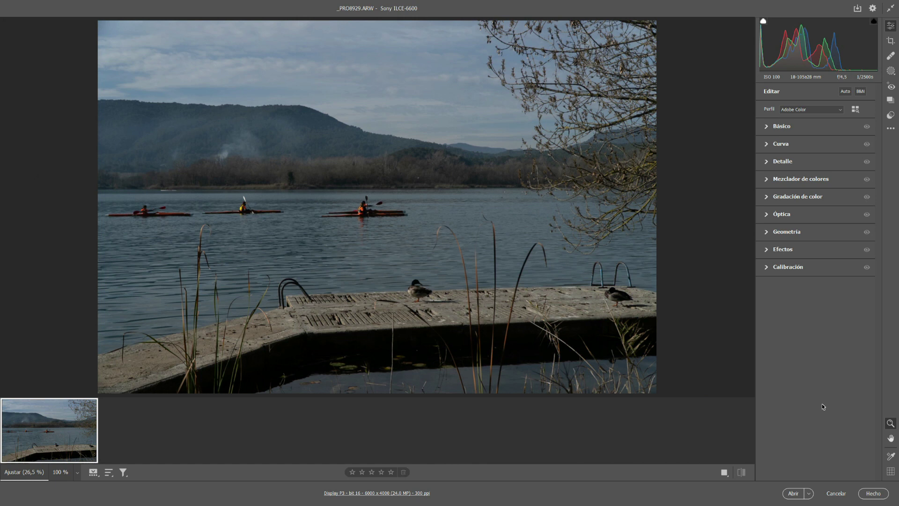
# Hide the filmstrip so the kayak photo refits at 31,2% zoom.
pyautogui.click(94, 471)
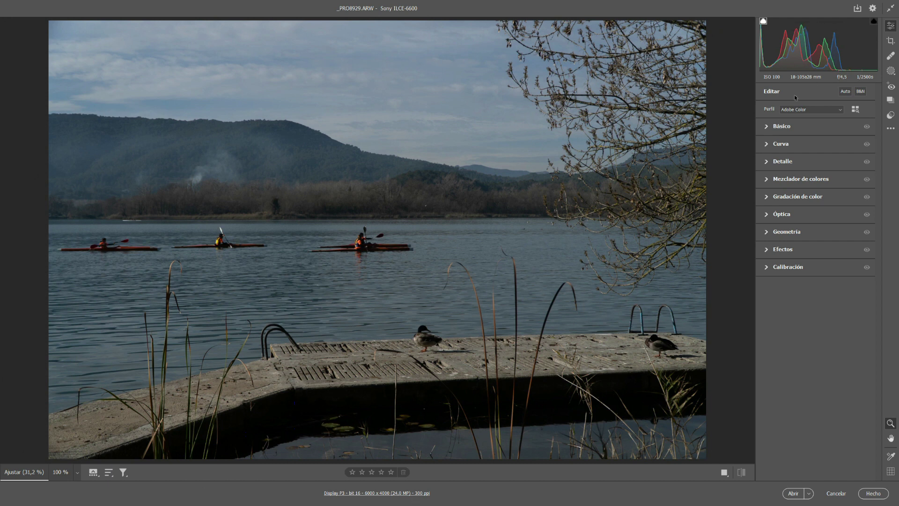
# Turn on highlight and shadow clipping warnings, expand Básico, and pick the white-balance eyedropper.
pyautogui.click(874, 21)
pyautogui.click(763, 20)
pyautogui.click(768, 126)
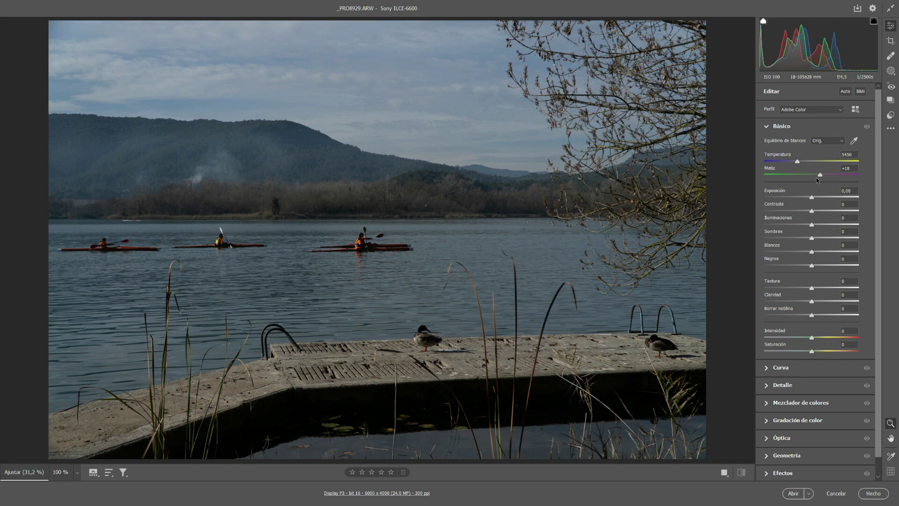
pyautogui.click(855, 142)
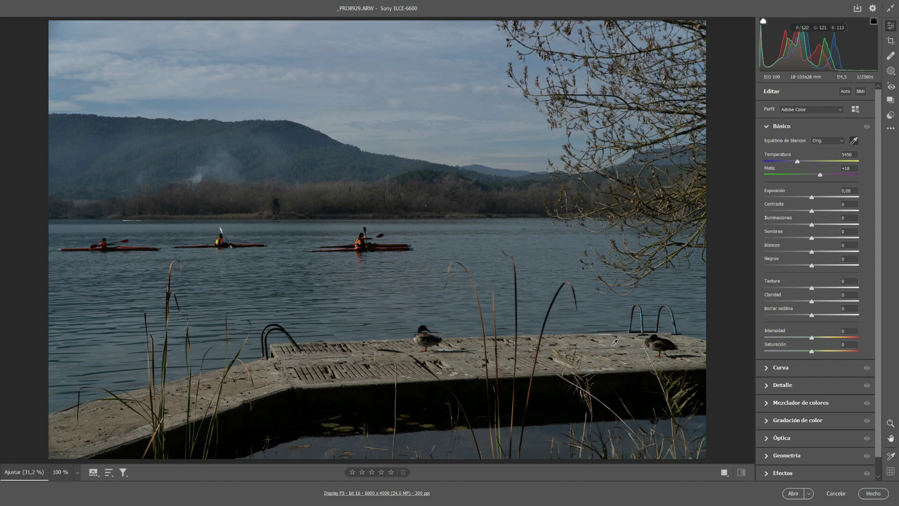
# Sample neutral spots in the photo until white balance reads Temperatura 5100, Matiz +25.
pyautogui.click(614, 343)
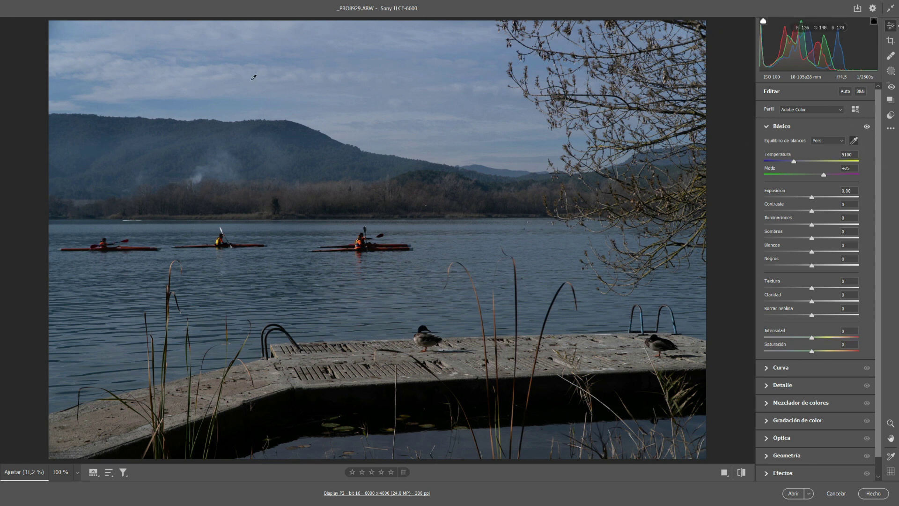
pyautogui.click(237, 66)
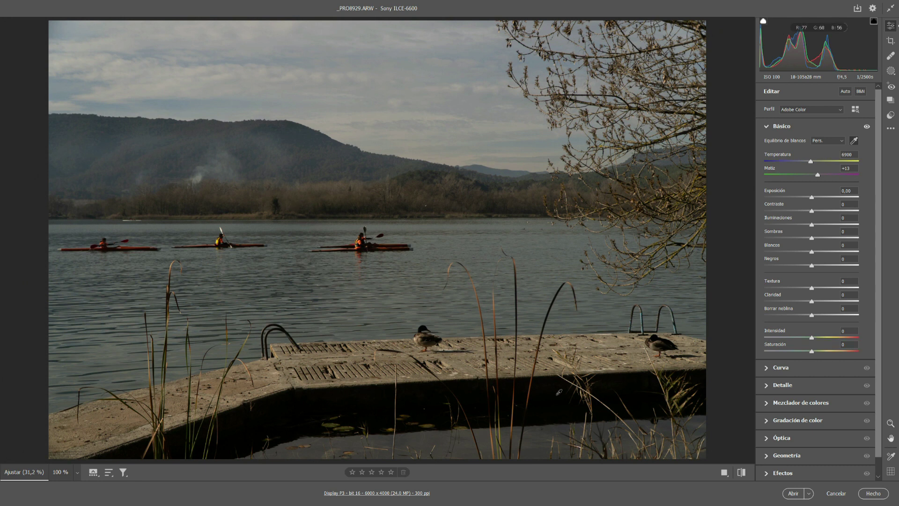
pyautogui.click(612, 342)
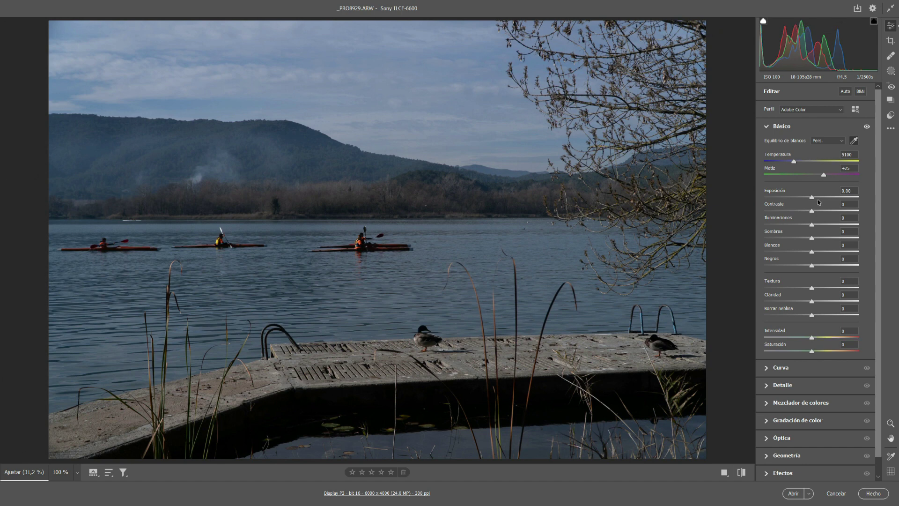
# Preview an exposure change, reset Exposición to 0,00, and create a Select Sky mask (Máscara 1).
pyautogui.moveTo(811, 202)
pyautogui.mouseDown()
pyautogui.moveTo(823, 206)
pyautogui.moveTo(814, 203)
pyautogui.mouseUp()
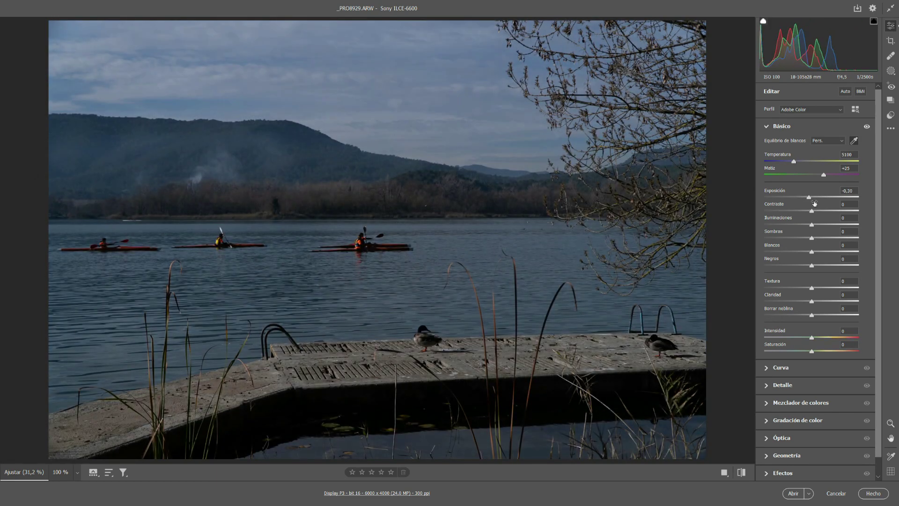
pyautogui.doubleClick(809, 197)
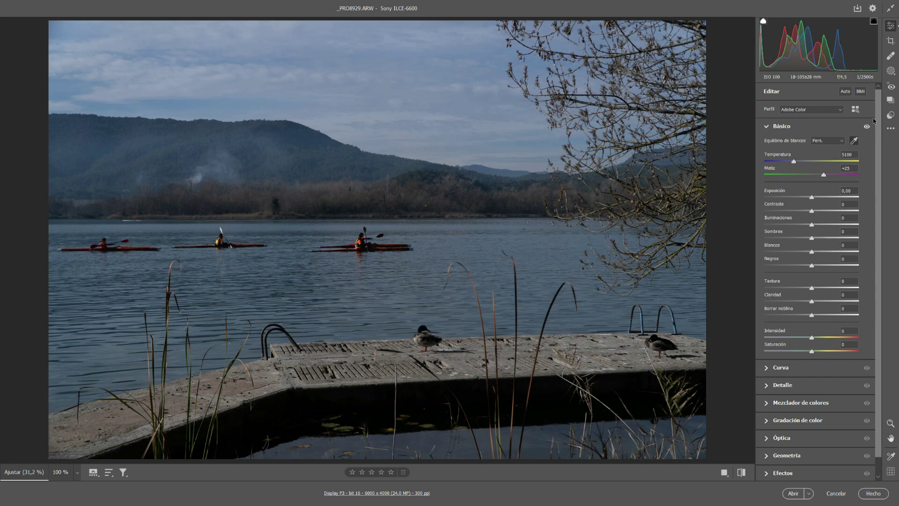
pyautogui.click(891, 72)
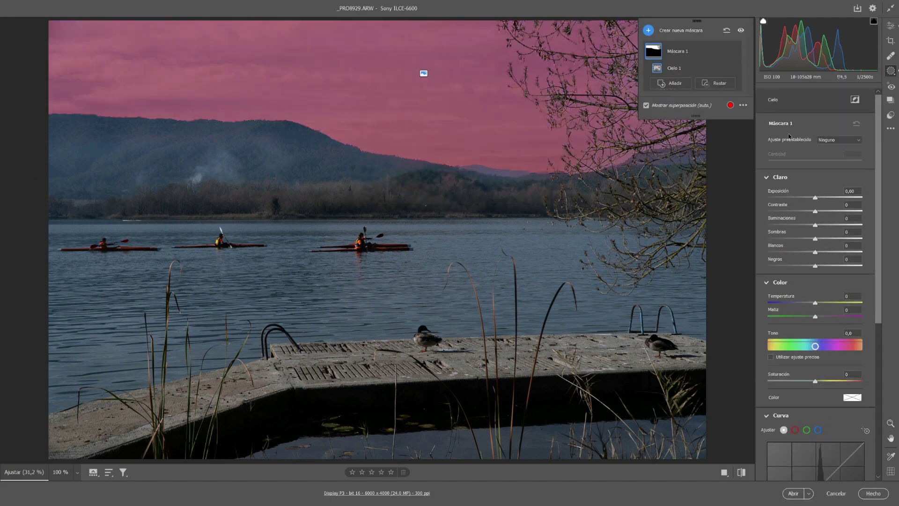
# Hide the overlay and give the sky mask contrast +58, highlights -16, temperature -5, tint +4.
pyautogui.click(647, 105)
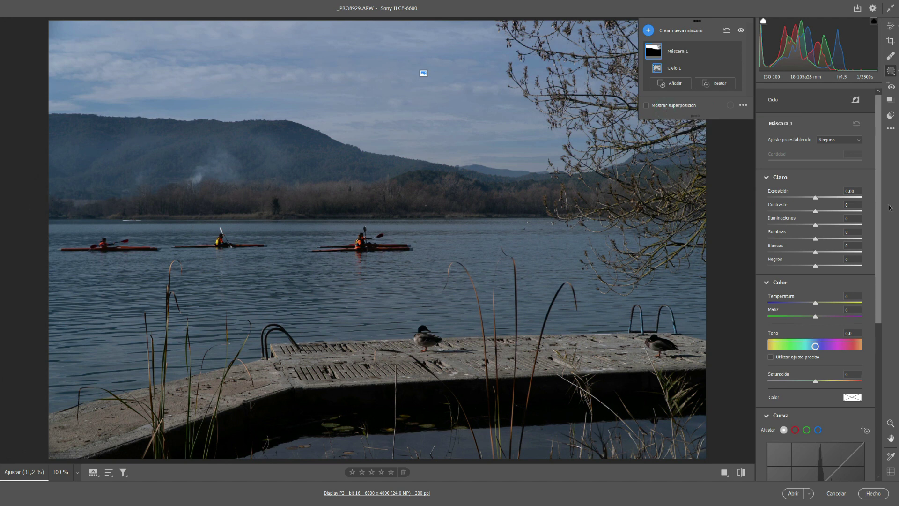
pyautogui.moveTo(816, 197); pyautogui.dragTo(815, 201)
pyautogui.doubleClick(815, 199)
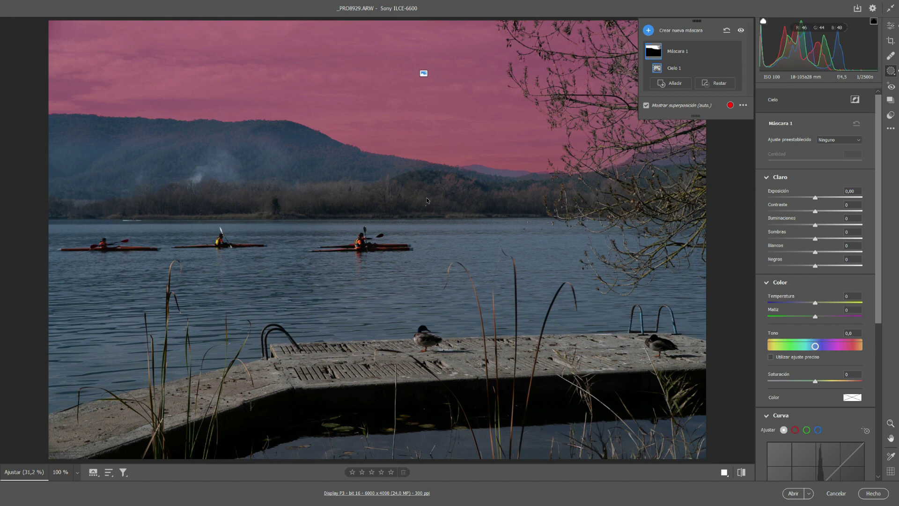
pyautogui.click(671, 109)
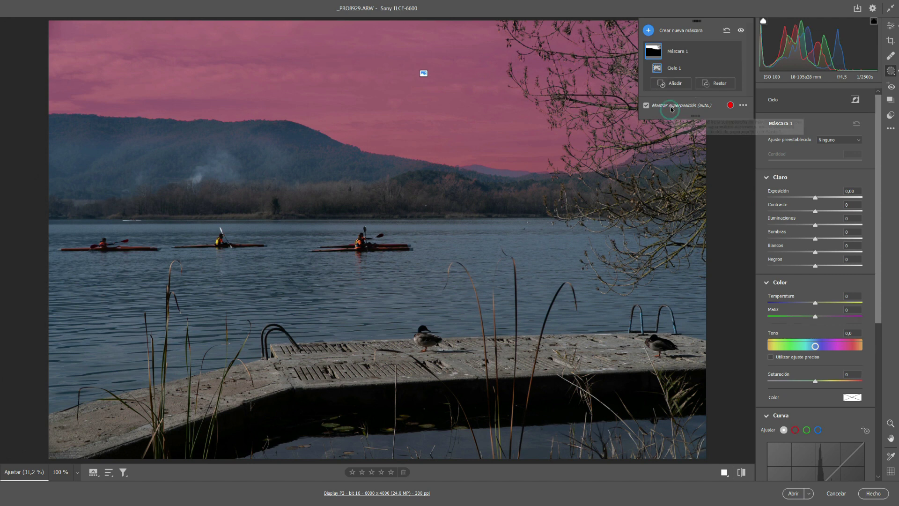
pyautogui.moveTo(816, 212)
pyautogui.mouseDown()
pyautogui.moveTo(846, 220)
pyautogui.moveTo(808, 229)
pyautogui.mouseUp()
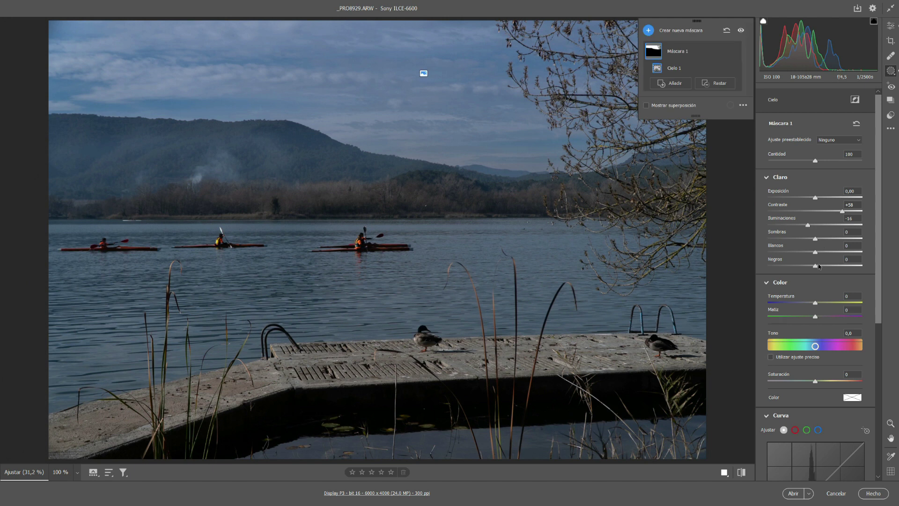
pyautogui.moveTo(815, 303); pyautogui.dragTo(816, 316)
pyautogui.scroll(-4, 833, 284)
pyautogui.scroll(-1, 824, 332)
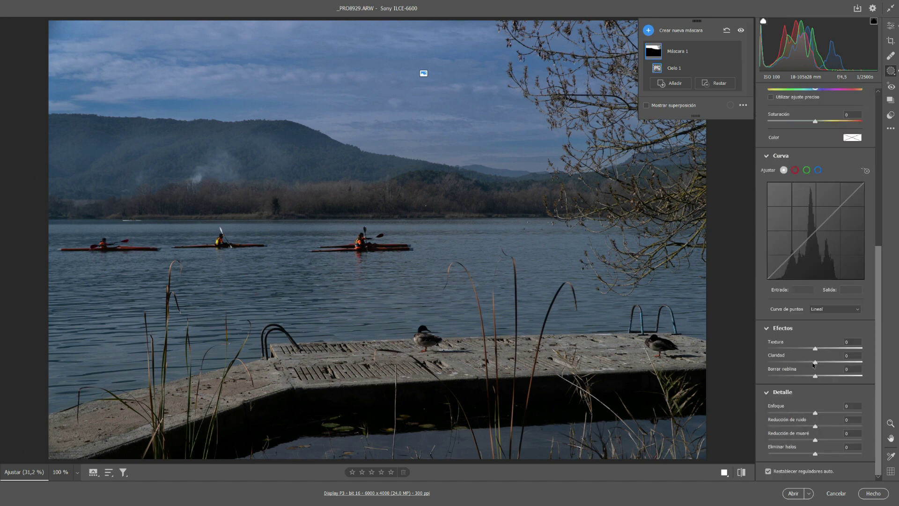
# Set the sky mask's Claridad to +30 and Borrar neblina to +11, toggling Máscara 1 on and off to compare.
pyautogui.moveTo(815, 364)
pyautogui.mouseDown()
pyautogui.moveTo(806, 365)
pyautogui.moveTo(834, 368)
pyautogui.moveTo(822, 379)
pyautogui.mouseUp()
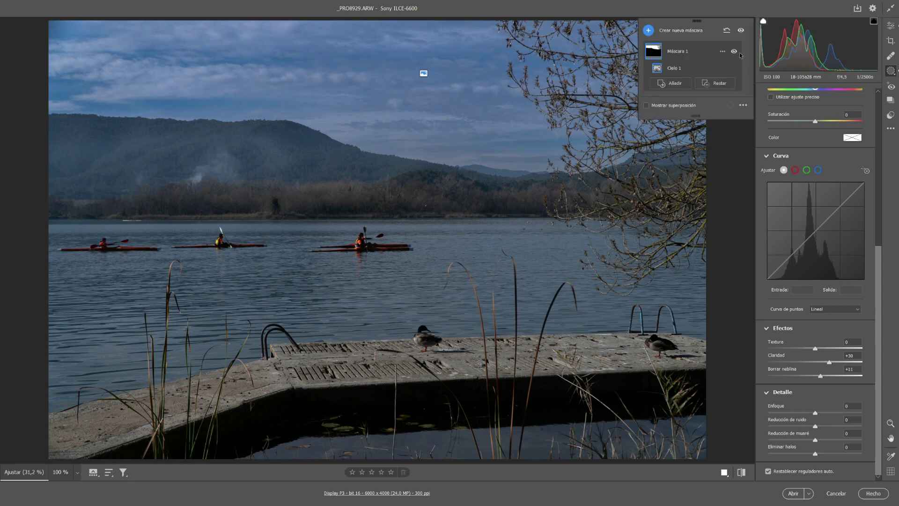
pyautogui.click(734, 52)
pyautogui.click(734, 51)
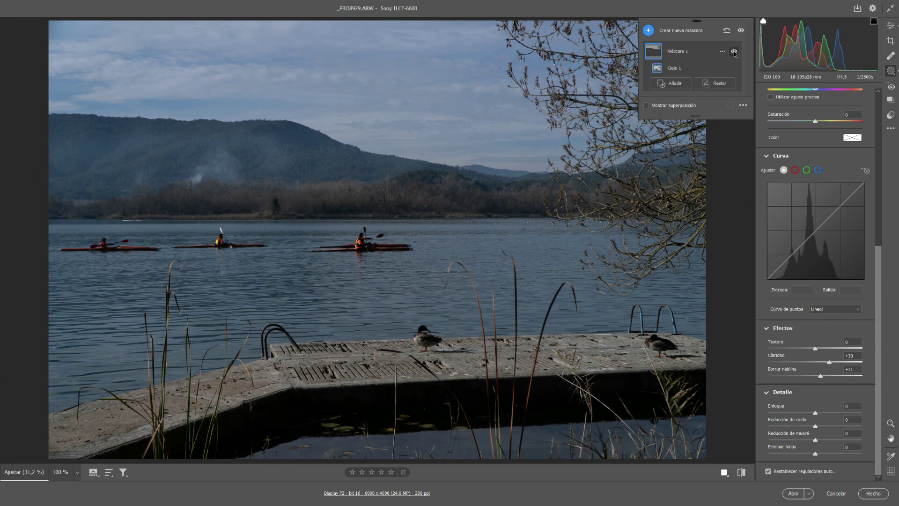
pyautogui.click(734, 52)
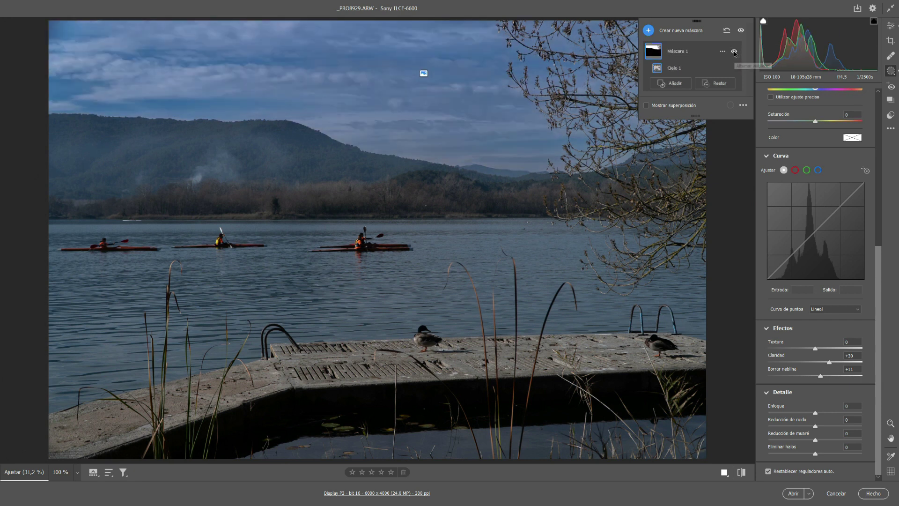
pyautogui.click(734, 52)
pyautogui.click(734, 51)
pyautogui.click(734, 52)
# Build a Gama de colores mask sampled on the hills, then start a Restar brush on it.
pyautogui.click(649, 32)
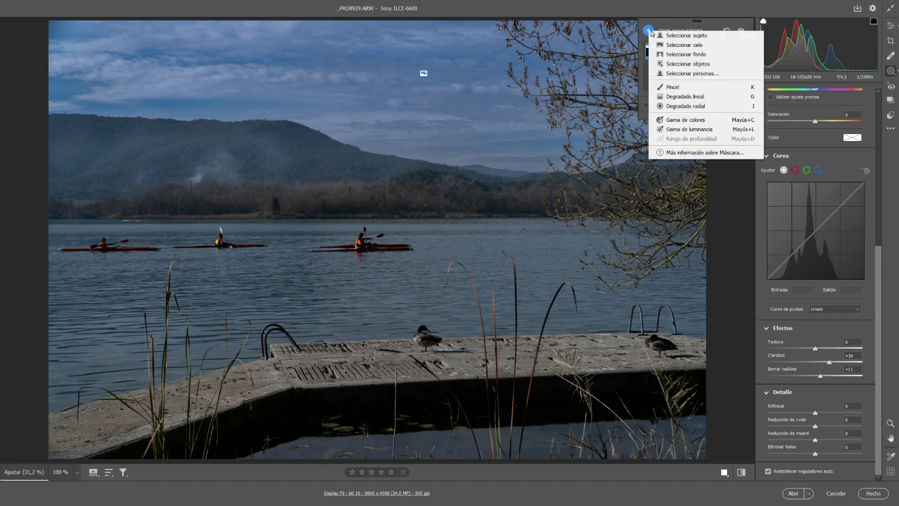
pyautogui.click(687, 121)
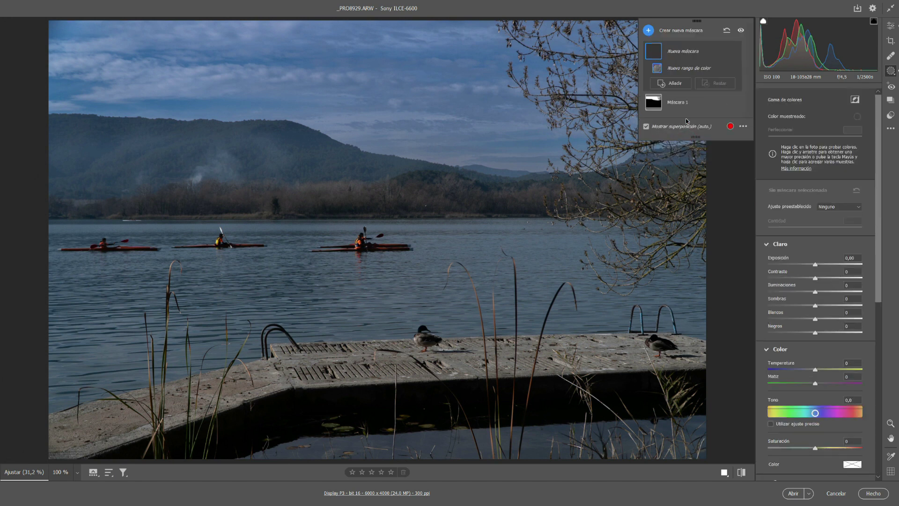
pyautogui.click(77, 147)
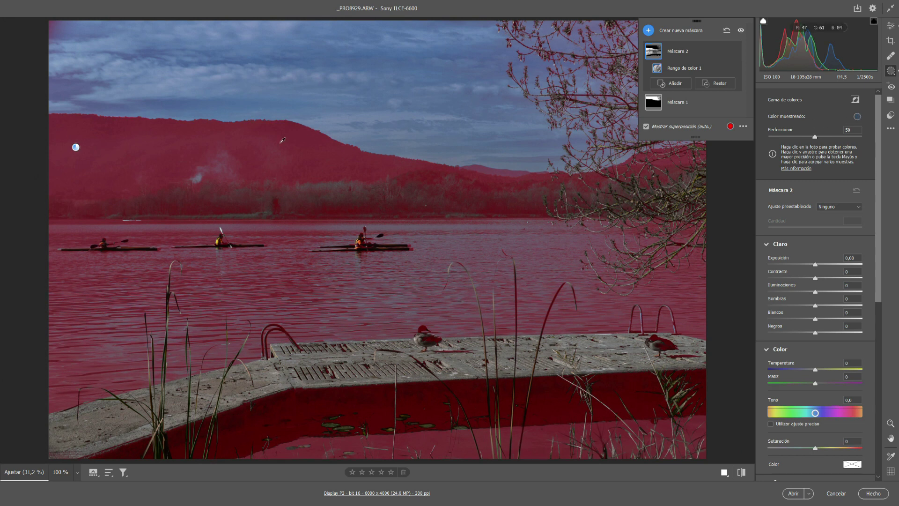
pyautogui.click(267, 154)
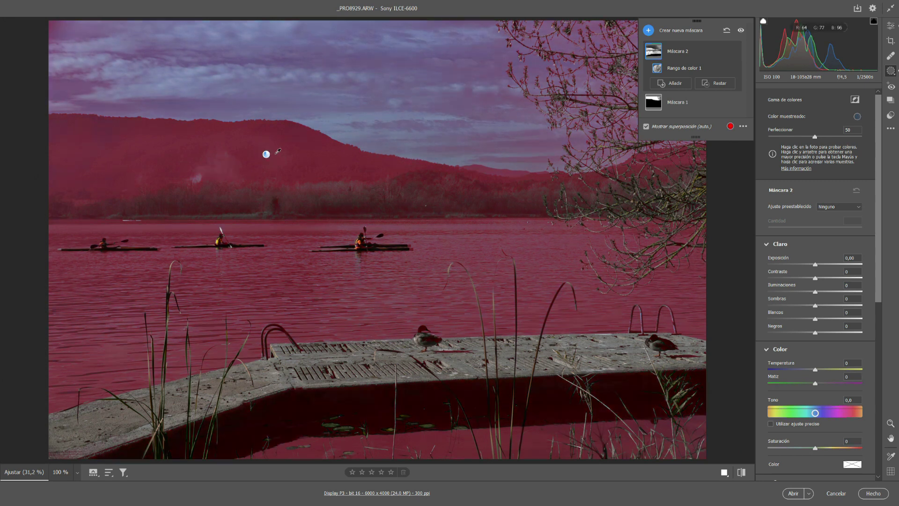
pyautogui.click(283, 155)
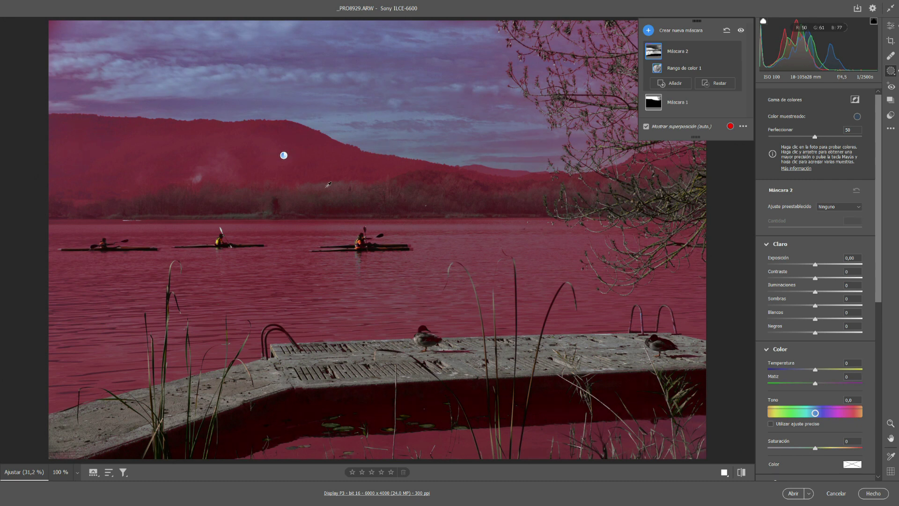
pyautogui.click(113, 169)
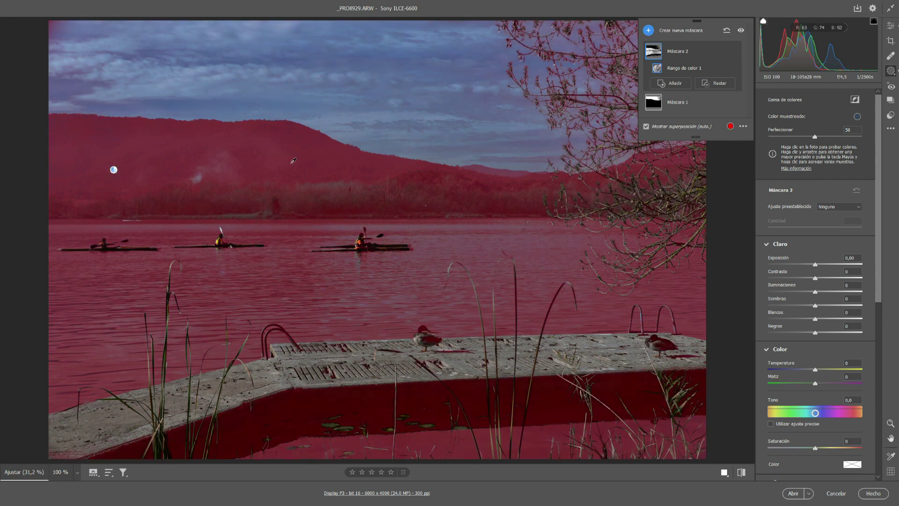
pyautogui.click(337, 162)
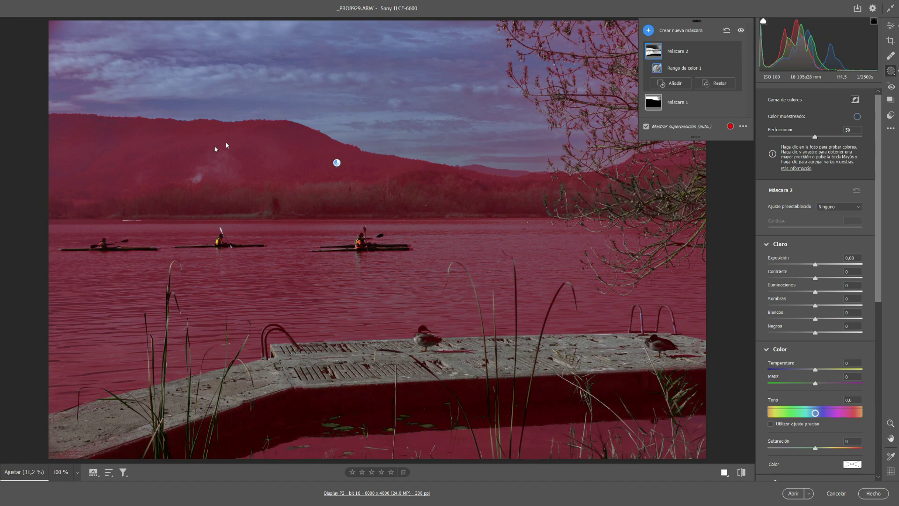
pyautogui.click(719, 84)
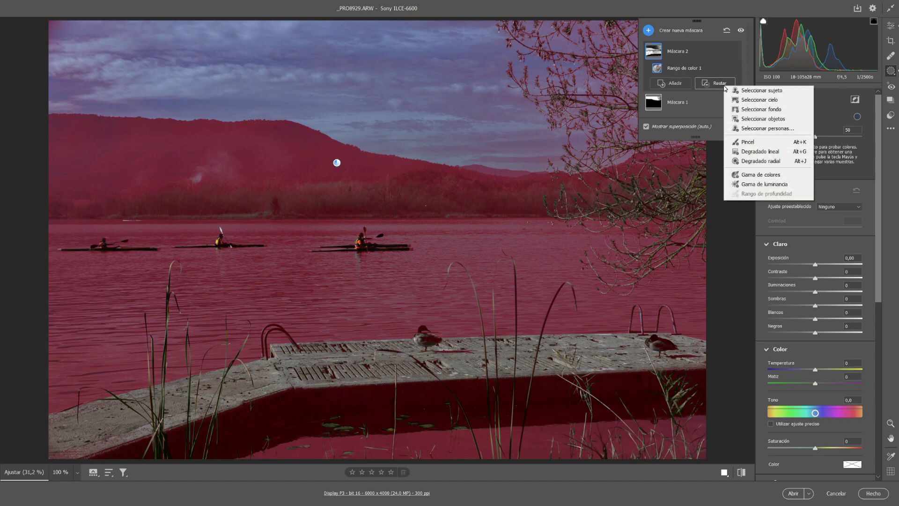
pyautogui.click(751, 142)
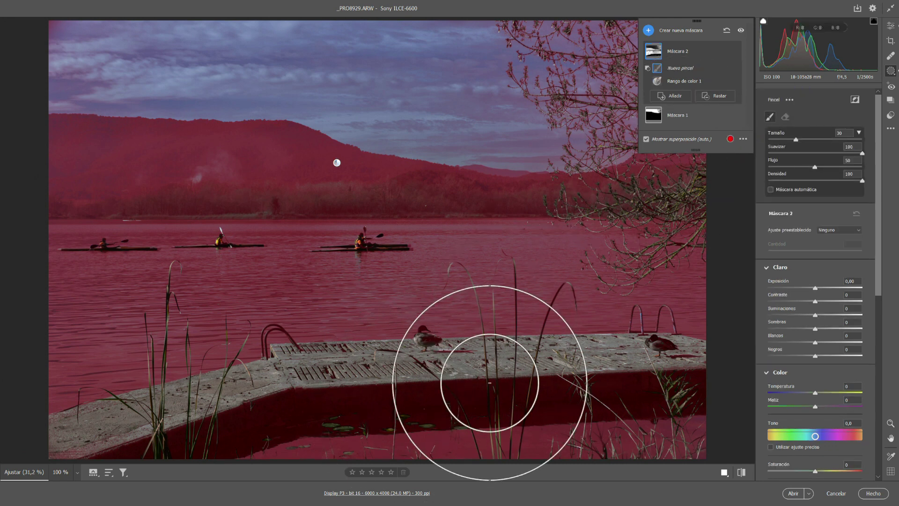
# Paint the pier, water, tree and sky out of Máscara 2 with a size-19, flow-100 subtract brush.
pyautogui.moveTo(795, 142); pyautogui.dragTo(785, 143)
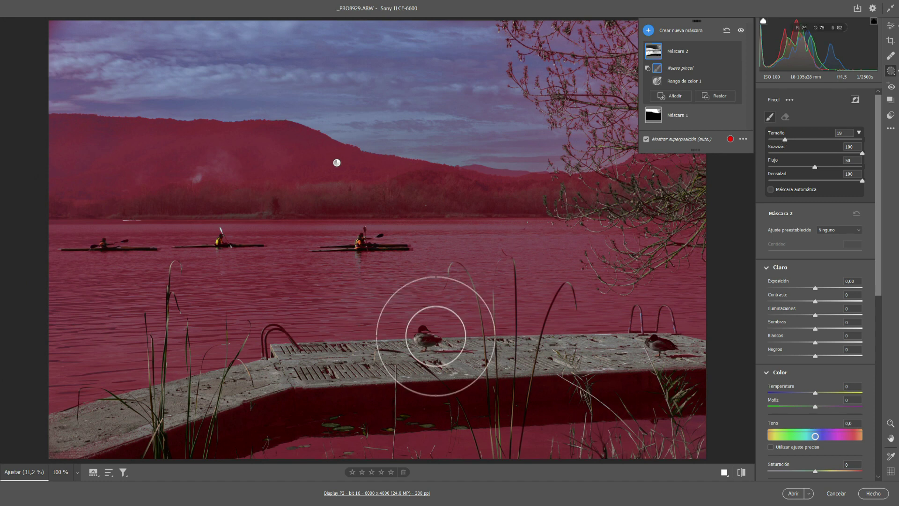
pyautogui.moveTo(392, 431)
pyautogui.mouseDown()
pyautogui.moveTo(291, 439)
pyautogui.moveTo(255, 384)
pyautogui.moveTo(120, 450)
pyautogui.mouseUp()
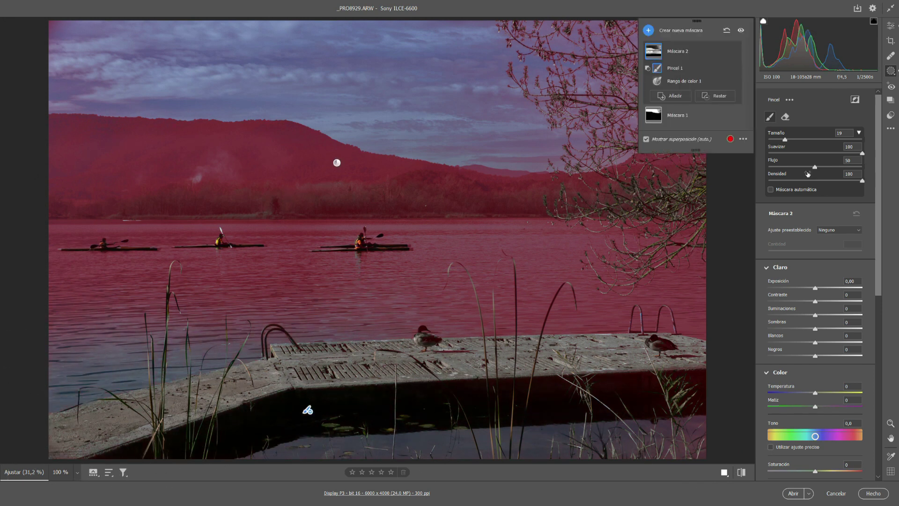
pyautogui.moveTo(815, 166); pyautogui.dragTo(892, 171)
pyautogui.moveTo(484, 368)
pyautogui.mouseDown()
pyautogui.moveTo(680, 331)
pyautogui.moveTo(171, 344)
pyautogui.moveTo(50, 331)
pyautogui.moveTo(280, 437)
pyautogui.moveTo(121, 300)
pyautogui.moveTo(173, 300)
pyautogui.mouseUp()
pyautogui.moveTo(682, 301); pyautogui.dragTo(672, 291)
pyautogui.moveTo(572, 60)
pyautogui.mouseDown()
pyautogui.moveTo(688, 59)
pyautogui.moveTo(491, 66)
pyautogui.mouseUp()
pyautogui.moveTo(335, 61)
pyautogui.mouseDown()
pyautogui.moveTo(61, 56)
pyautogui.moveTo(92, 61)
pyautogui.mouseUp()
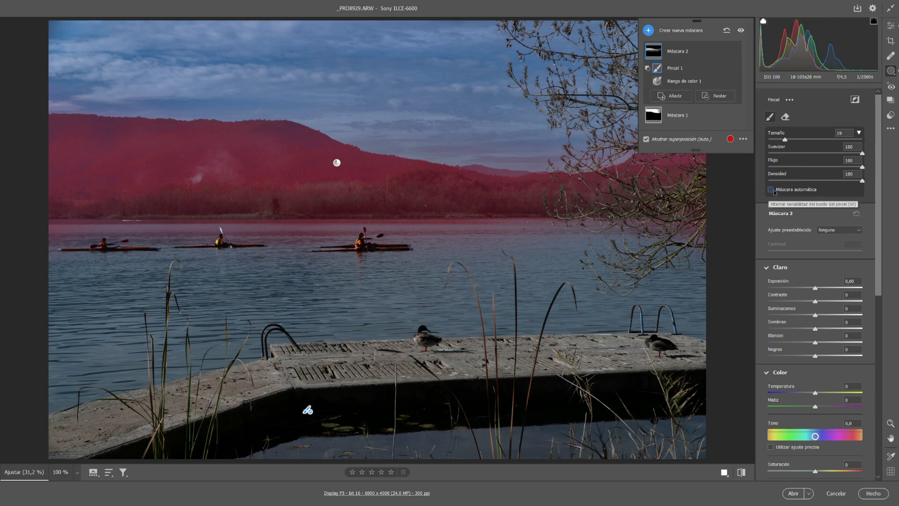
# Erase leftover Máscara 2 from the upper-left sky, the sky-hill edge, and the right-side tree and water.
pyautogui.moveTo(140, 55); pyautogui.dragTo(66, 62)
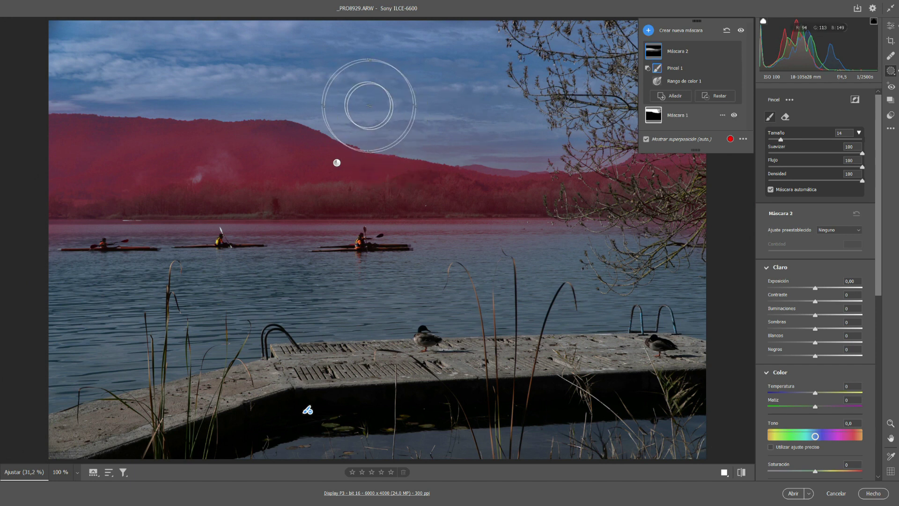
pyautogui.moveTo(328, 99); pyautogui.dragTo(318, 95)
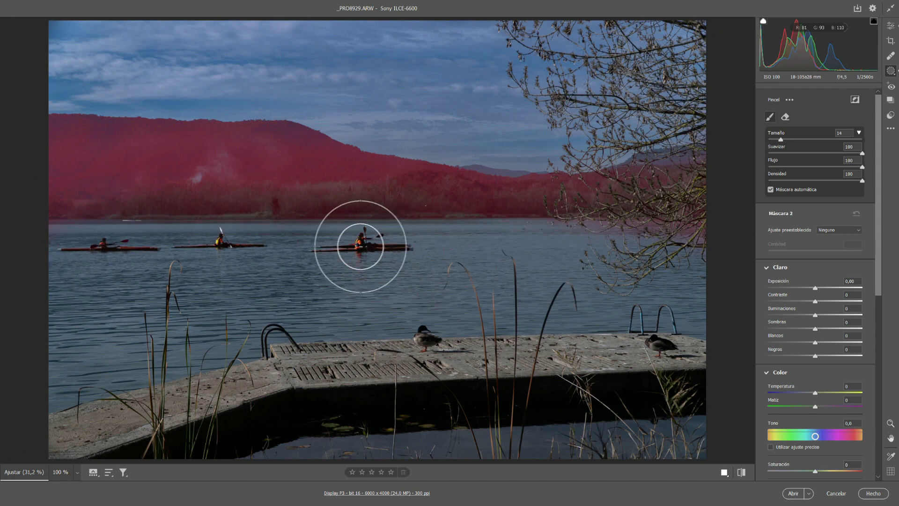
pyautogui.moveTo(594, 251)
pyautogui.mouseDown()
pyautogui.moveTo(620, 230)
pyautogui.moveTo(573, 221)
pyautogui.mouseUp()
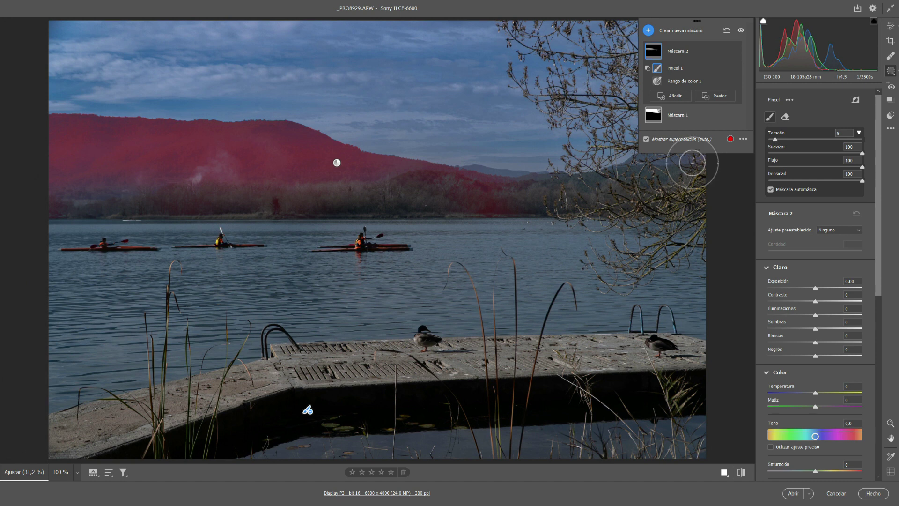
# Add a Pincel component to Máscara 2 and Alt-erase it along the shoreline below the mountain.
pyautogui.click(671, 98)
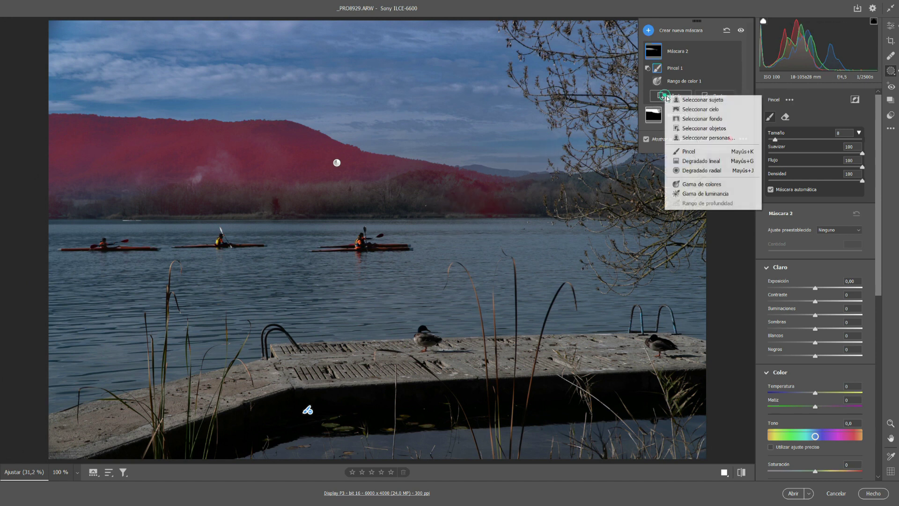
pyautogui.click(687, 152)
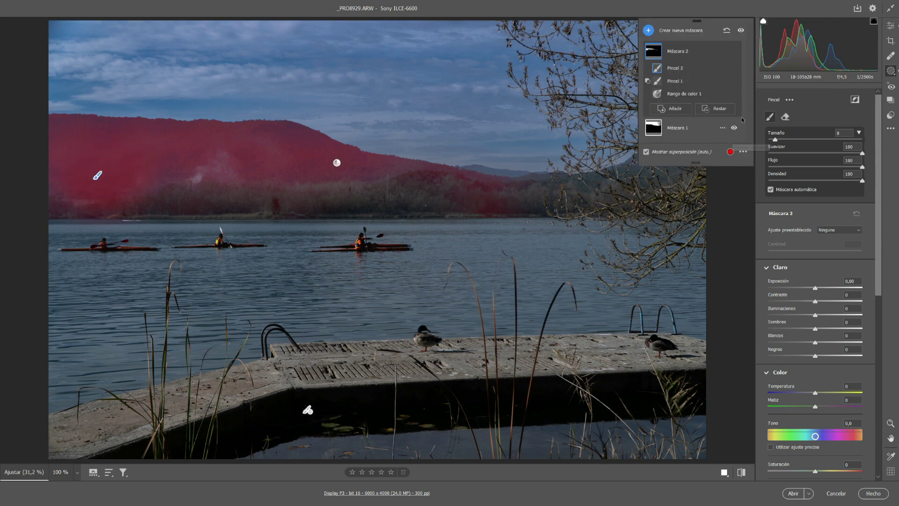
pyautogui.moveTo(688, 127)
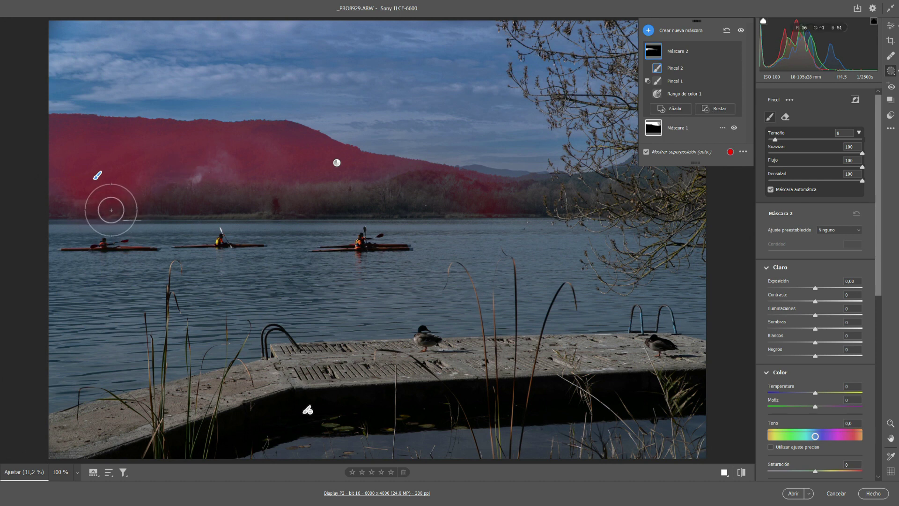
pyautogui.press('alt')
pyautogui.moveTo(108, 241); pyautogui.dragTo(61, 220)
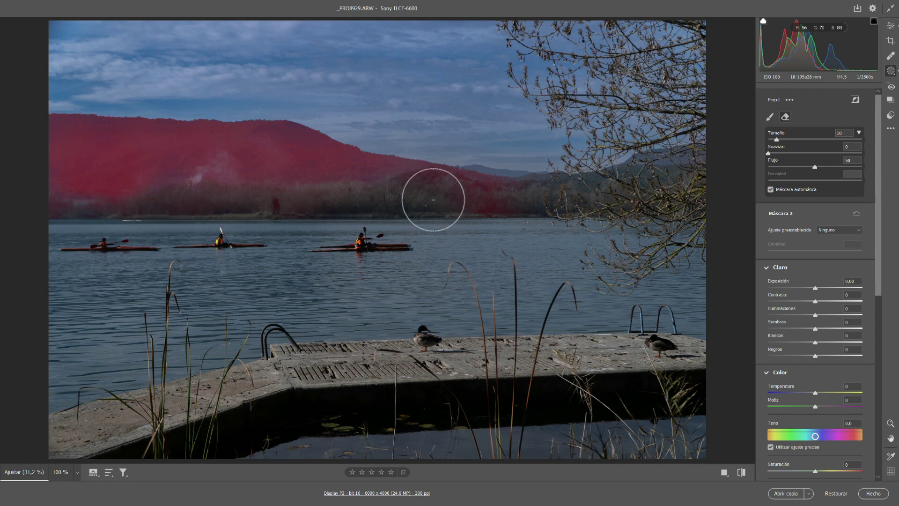
# Finish erasing the mountain mask and shift Máscara 2's tint to -22, comparing it on and off.
pyautogui.keyDown('alt'); pyautogui.moveTo(538, 220); pyautogui.dragTo(514, 227); pyautogui.keyUp('alt')
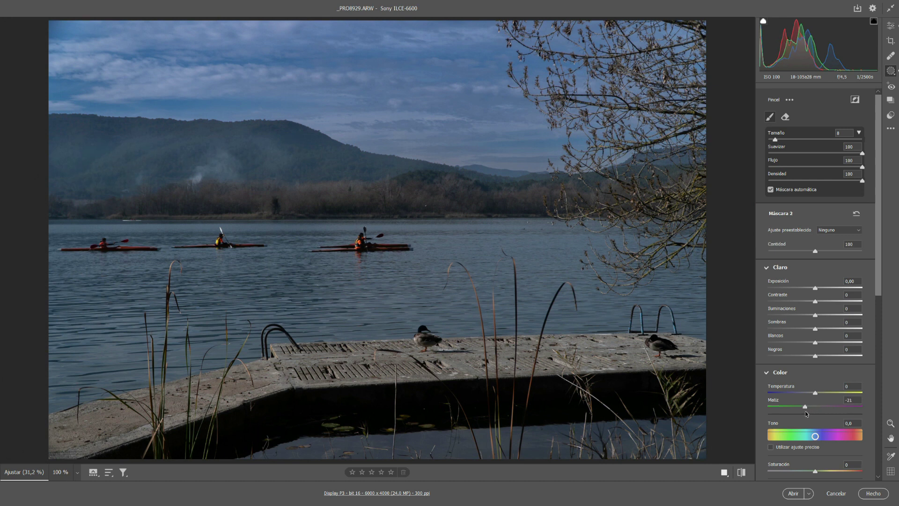
pyautogui.moveTo(806, 413); pyautogui.dragTo(805, 413)
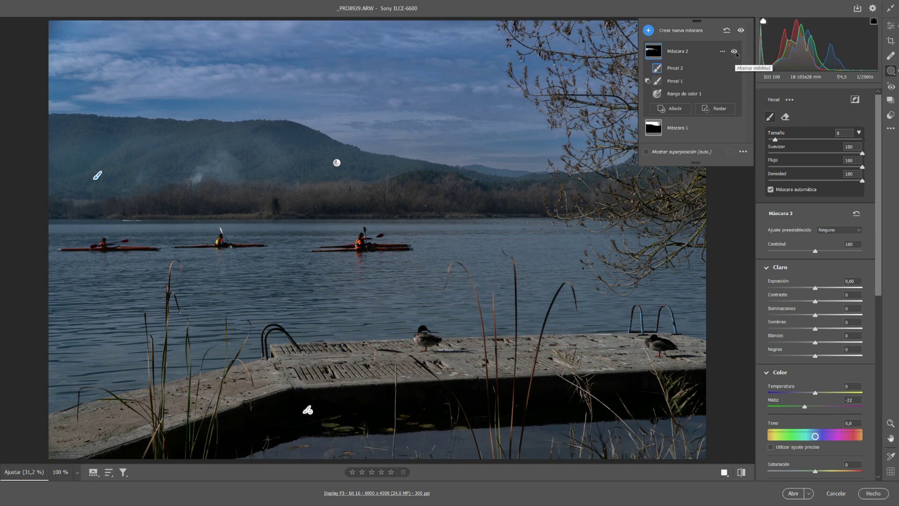
pyautogui.click(734, 52)
pyautogui.click(734, 52)
# Raise Máscara 2's Saturación to +16 and toggle the mask to compare before and after.
pyautogui.scroll(-3, 809, 402)
pyautogui.moveTo(816, 368); pyautogui.dragTo(819, 372)
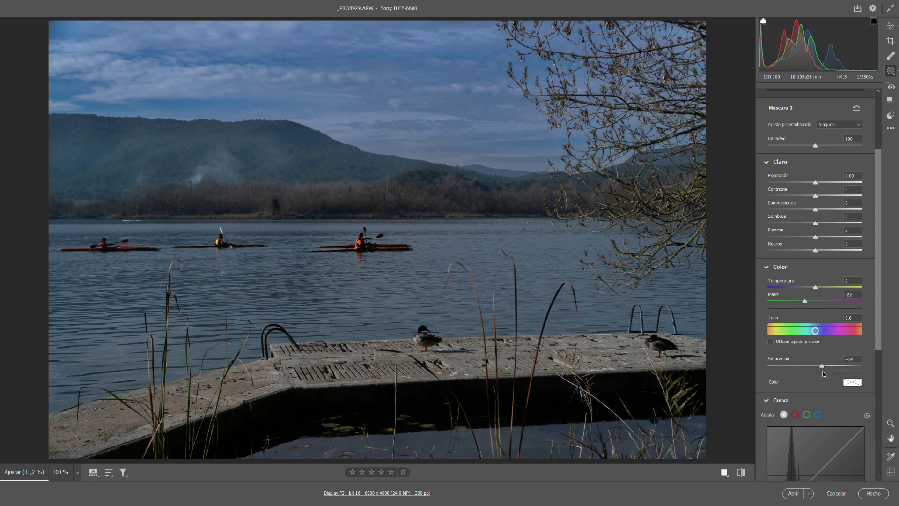
pyautogui.moveTo(824, 377); pyautogui.dragTo(825, 377)
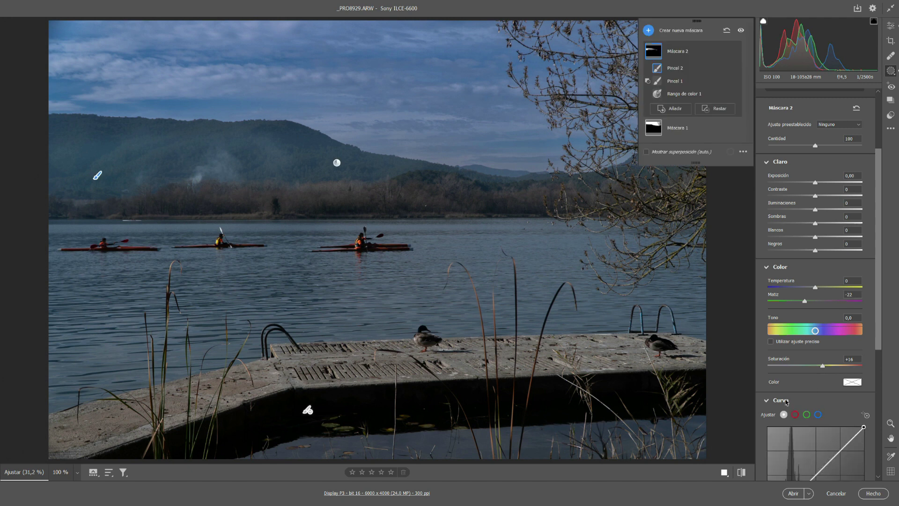
pyautogui.click(734, 52)
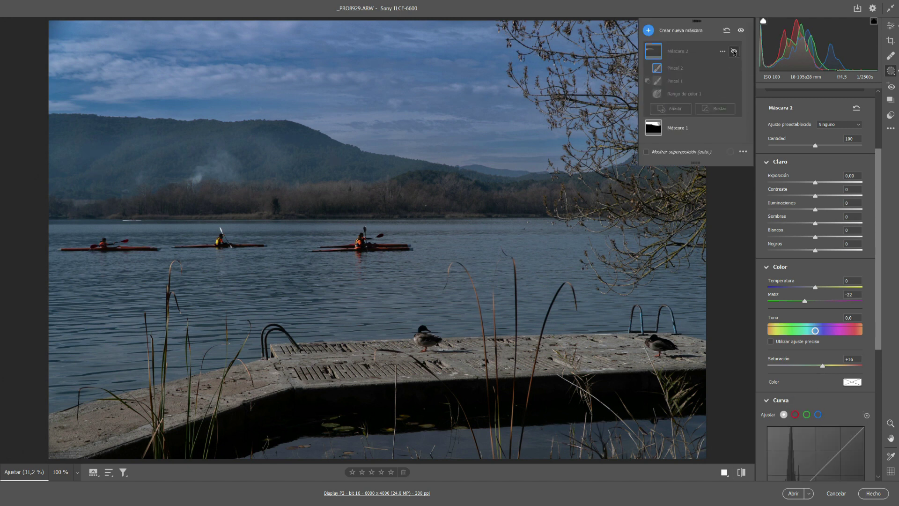
pyautogui.click(735, 52)
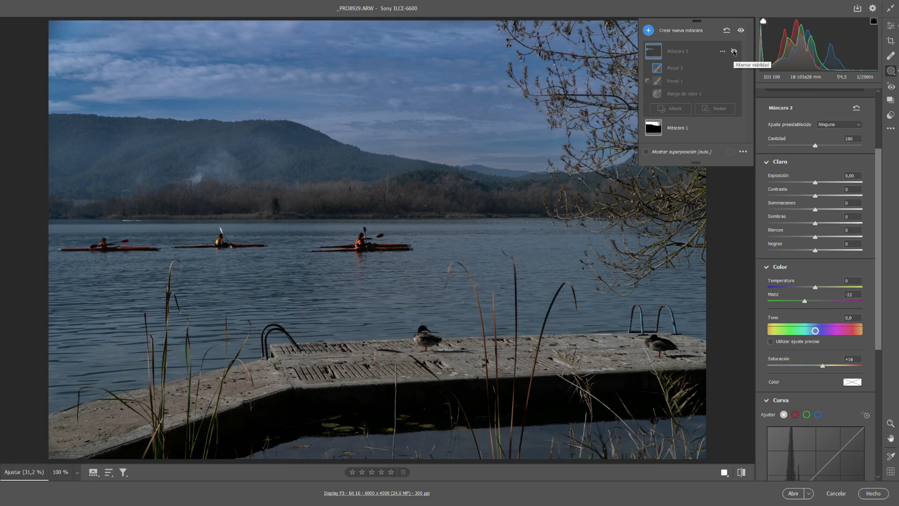
pyautogui.click(734, 52)
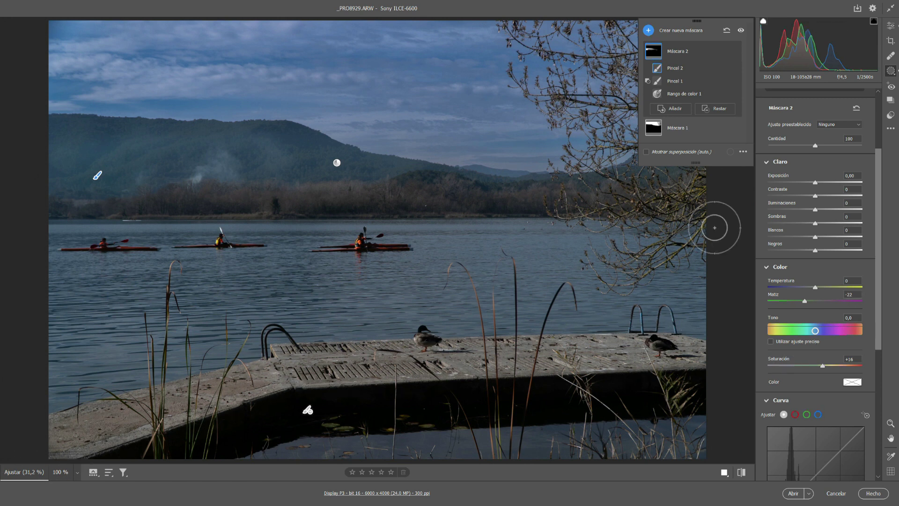
# Add brush mask Máscara 3 and paint it along the concrete pier from end to end.
pyautogui.click(649, 31)
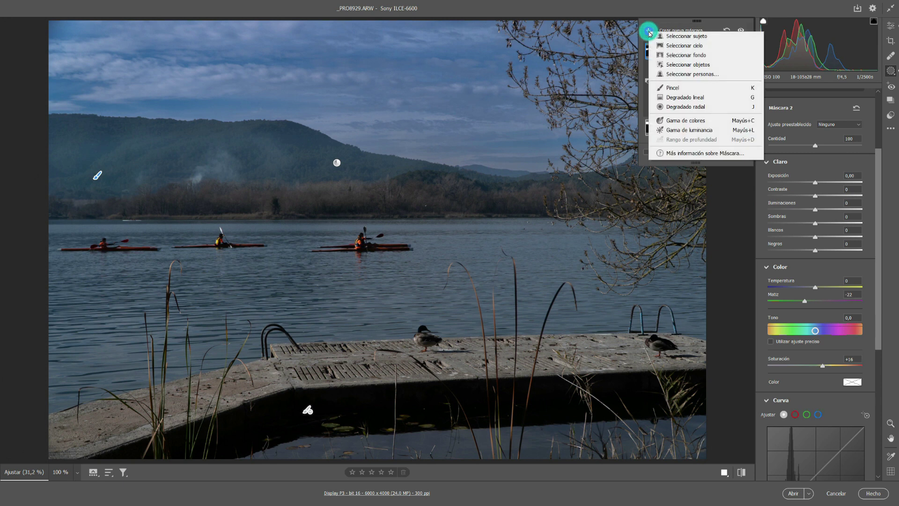
pyautogui.click(674, 87)
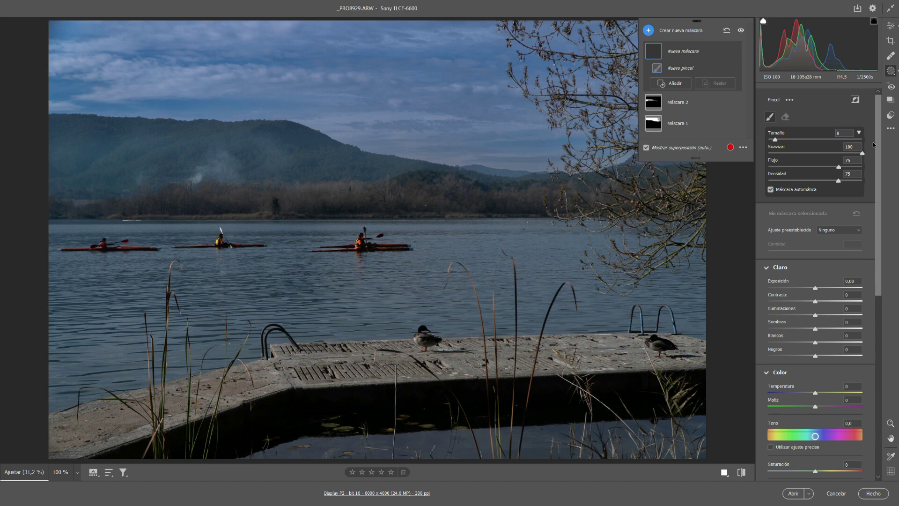
pyautogui.moveTo(658, 346)
pyautogui.mouseDown()
pyautogui.moveTo(680, 353)
pyautogui.moveTo(319, 362)
pyautogui.mouseUp()
pyautogui.moveTo(259, 379)
pyautogui.mouseDown()
pyautogui.moveTo(74, 425)
pyautogui.moveTo(64, 440)
pyautogui.mouseUp()
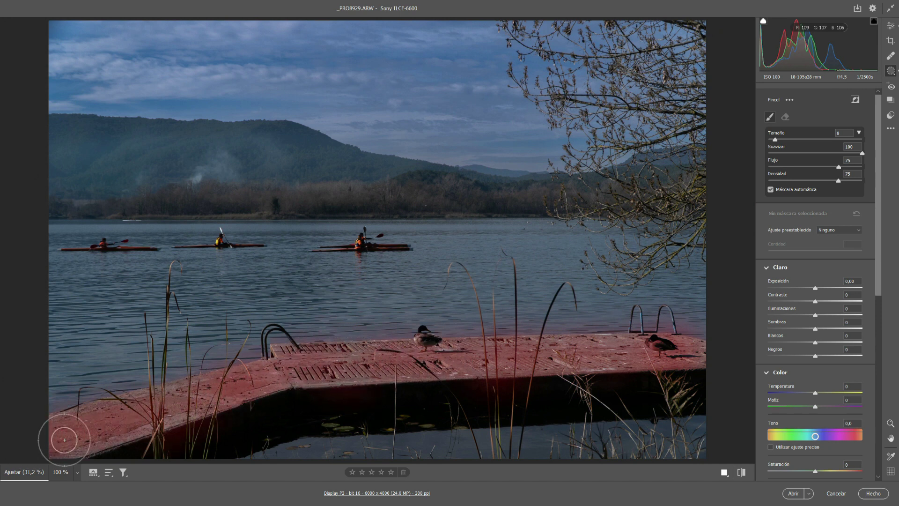
pyautogui.moveTo(345, 367)
pyautogui.mouseDown()
pyautogui.moveTo(558, 349)
pyautogui.moveTo(706, 352)
pyautogui.moveTo(726, 338)
pyautogui.mouseUp()
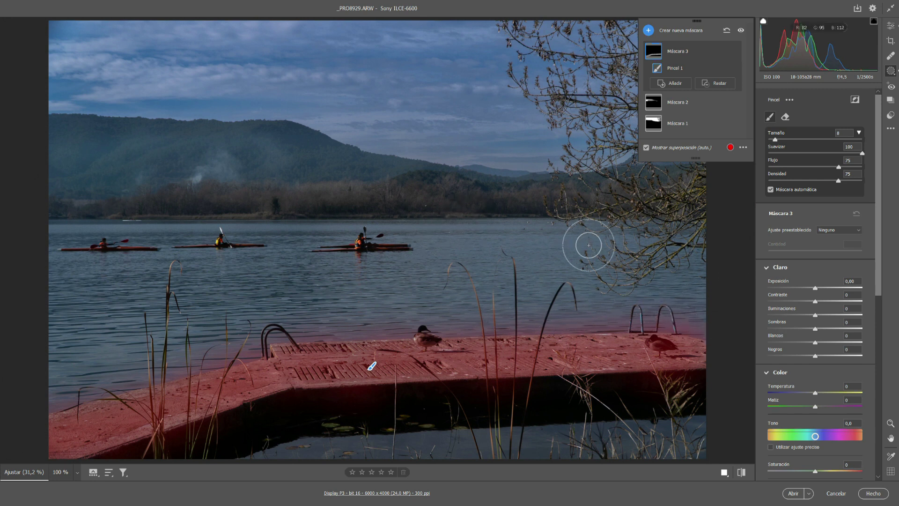
pyautogui.press('alt')
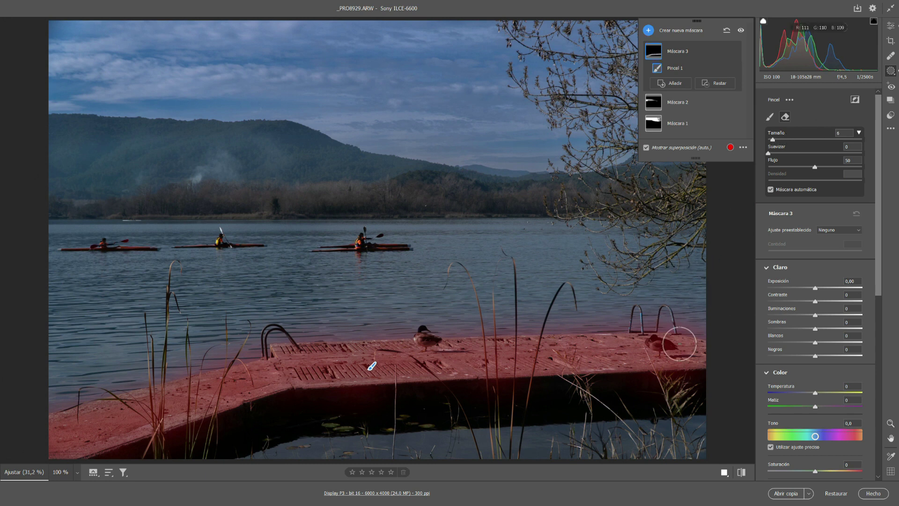
# Erase Máscara 3's spill near the pier's right end and refine the ladder edge with a size 3 brush.
pyautogui.moveTo(698, 325); pyautogui.dragTo(690, 320)
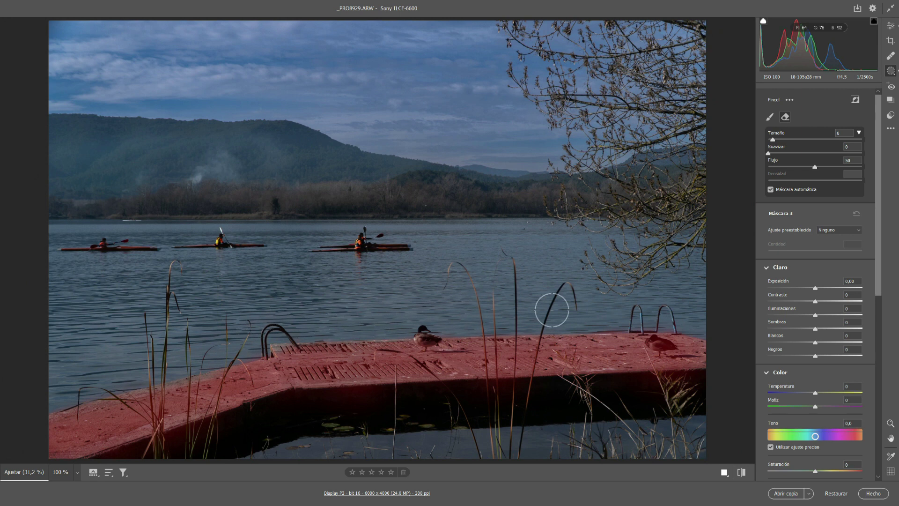
pyautogui.press('alt')
pyautogui.press('[')
pyautogui.press('[')
pyautogui.press('[')
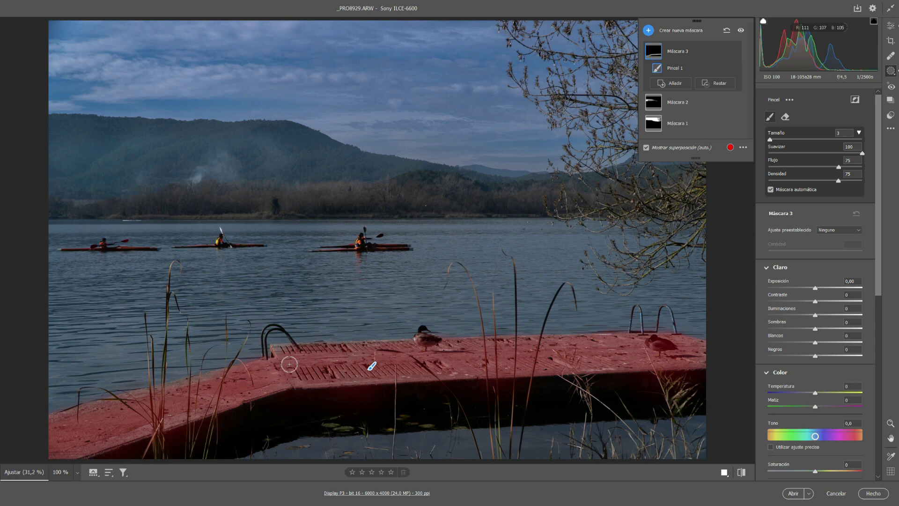
pyautogui.click(278, 352)
# In Efectos, give the pier mask Textura +30, Claridad +36 and Borrar neblina +13, comparing it on and off.
pyautogui.scroll(-3, 840, 306)
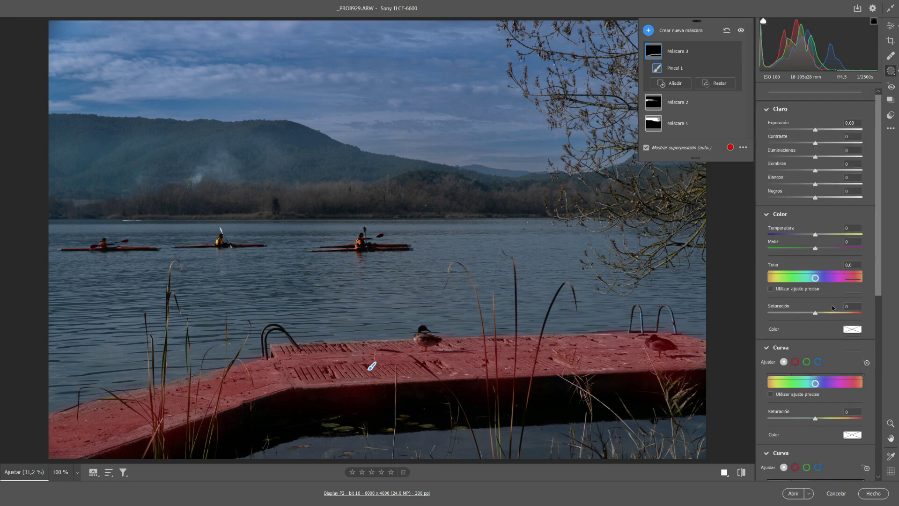
pyautogui.scroll(-5, 842, 328)
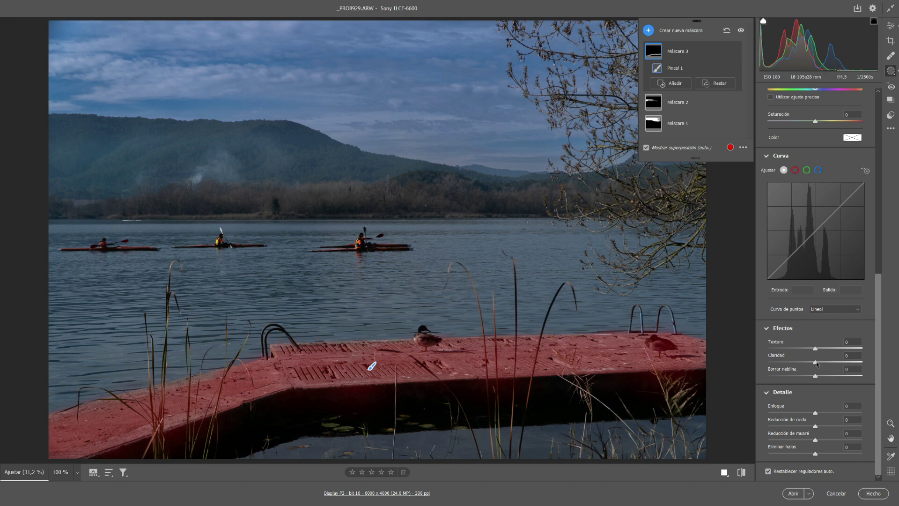
pyautogui.moveTo(816, 361); pyautogui.dragTo(822, 363)
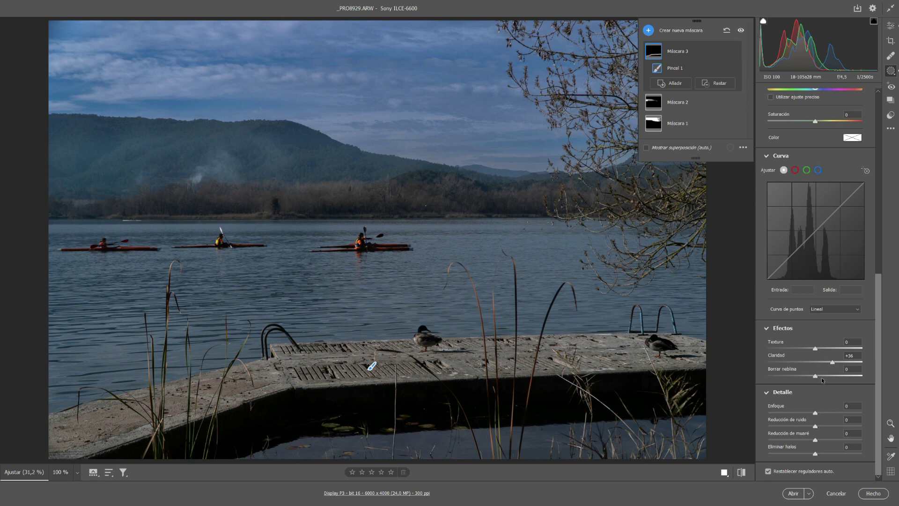
pyautogui.moveTo(817, 378)
pyautogui.mouseDown()
pyautogui.moveTo(817, 349)
pyautogui.moveTo(829, 354)
pyautogui.mouseUp()
pyautogui.click(735, 52)
pyautogui.click(734, 52)
# Draw a radial gradient Máscara 4, then move, widen and flatten it over the lake and kayaks.
pyautogui.click(648, 30)
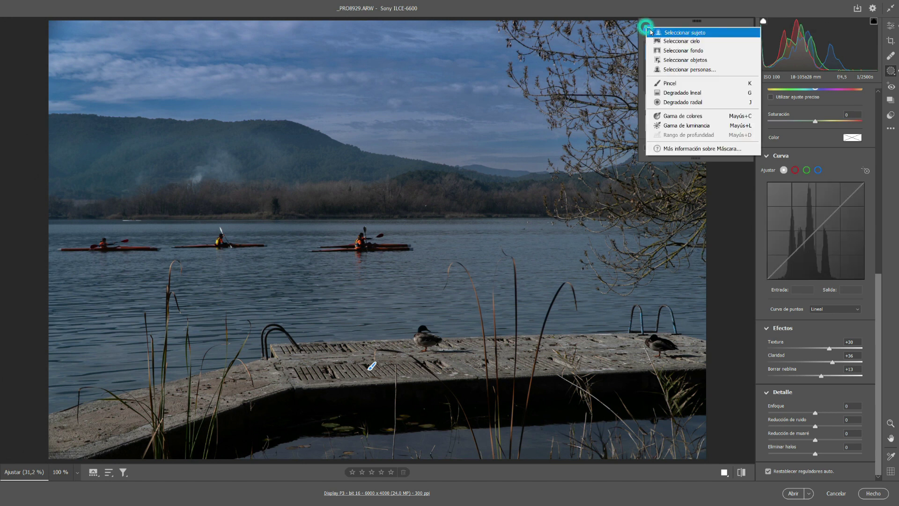
pyautogui.click(683, 103)
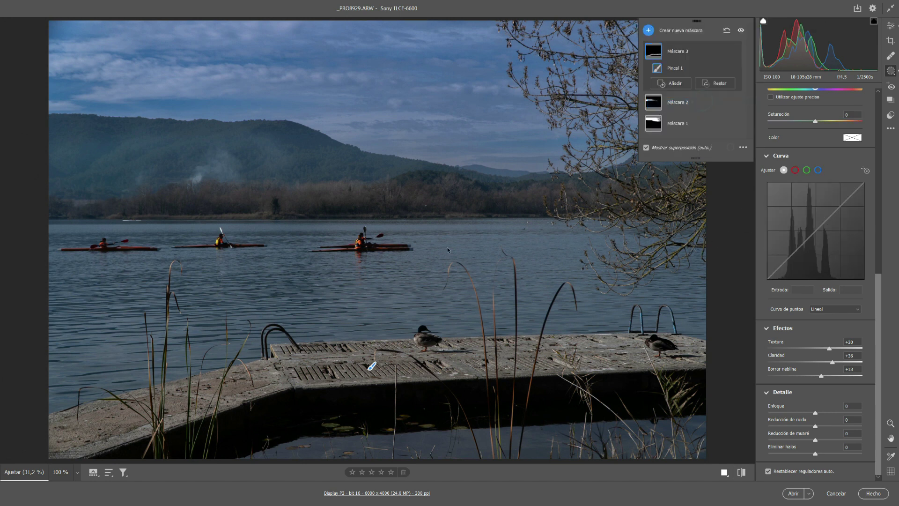
pyautogui.moveTo(297, 262)
pyautogui.mouseDown()
pyautogui.moveTo(472, 269)
pyautogui.moveTo(539, 305)
pyautogui.mouseUp()
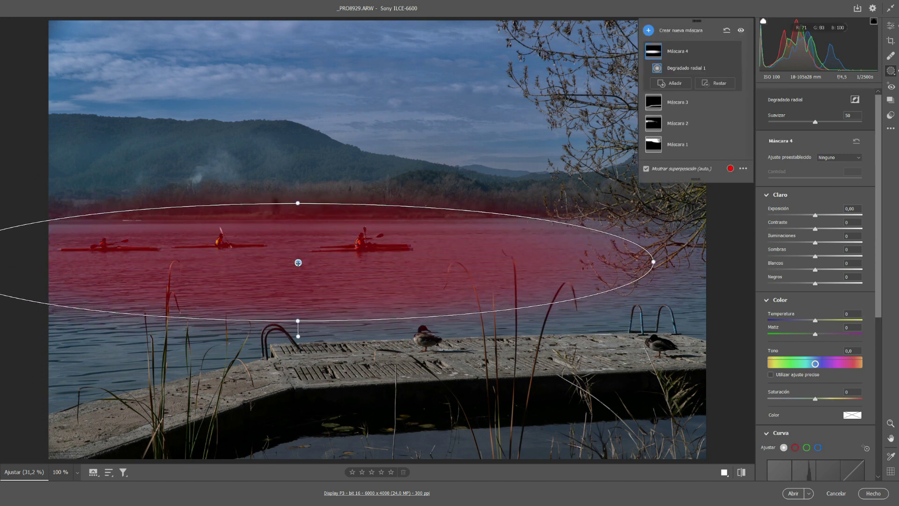
pyautogui.moveTo(298, 262); pyautogui.dragTo(404, 268)
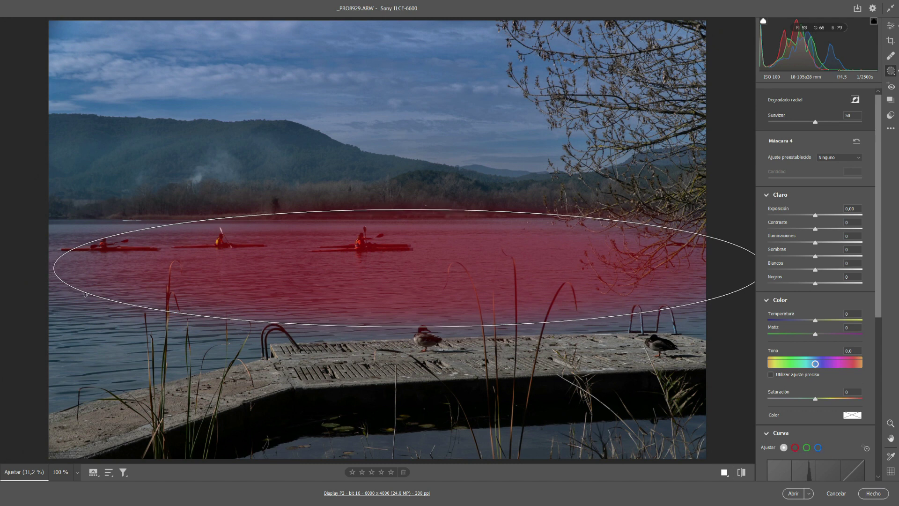
pyautogui.moveTo(54, 269); pyautogui.dragTo(4, 283)
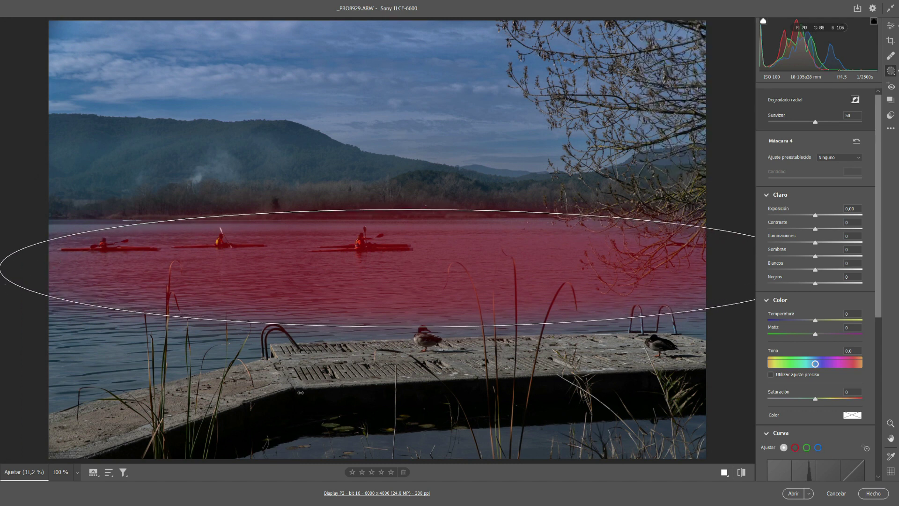
pyautogui.moveTo(409, 327); pyautogui.dragTo(409, 334)
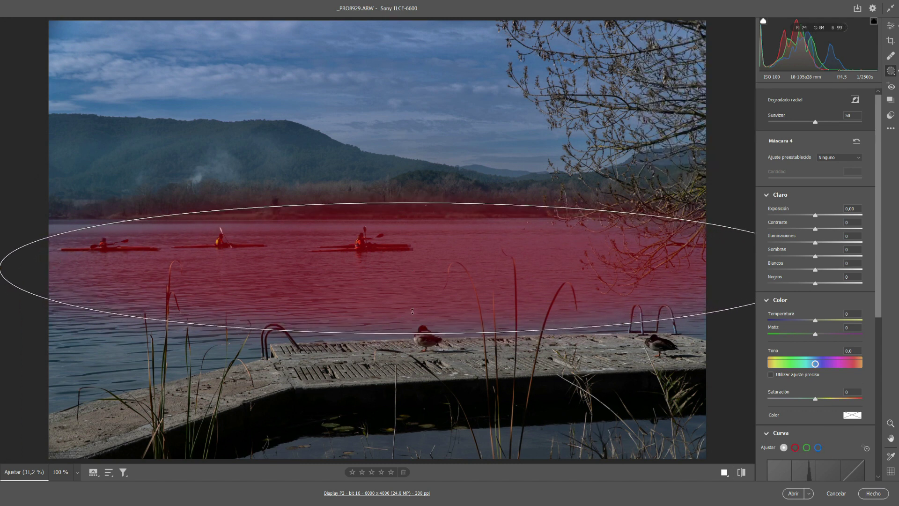
pyautogui.moveTo(408, 268); pyautogui.dragTo(410, 282)
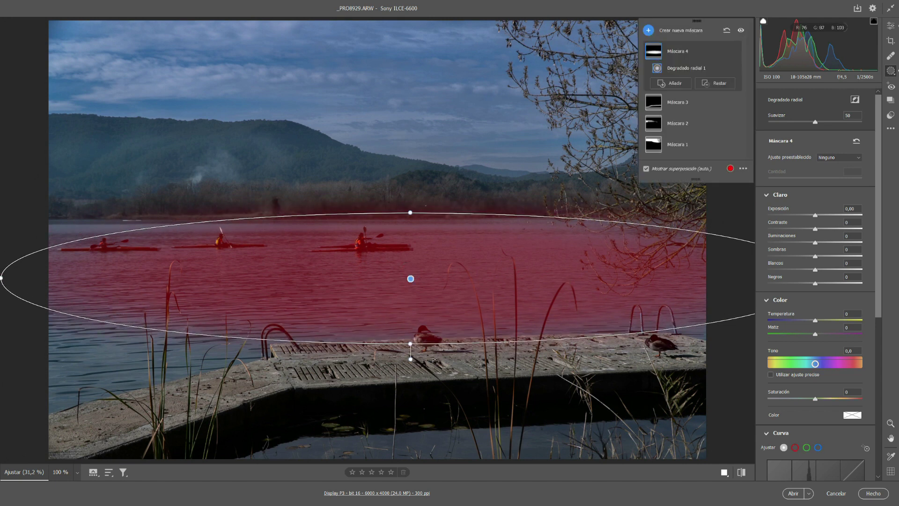
pyautogui.moveTo(411, 346); pyautogui.dragTo(411, 341)
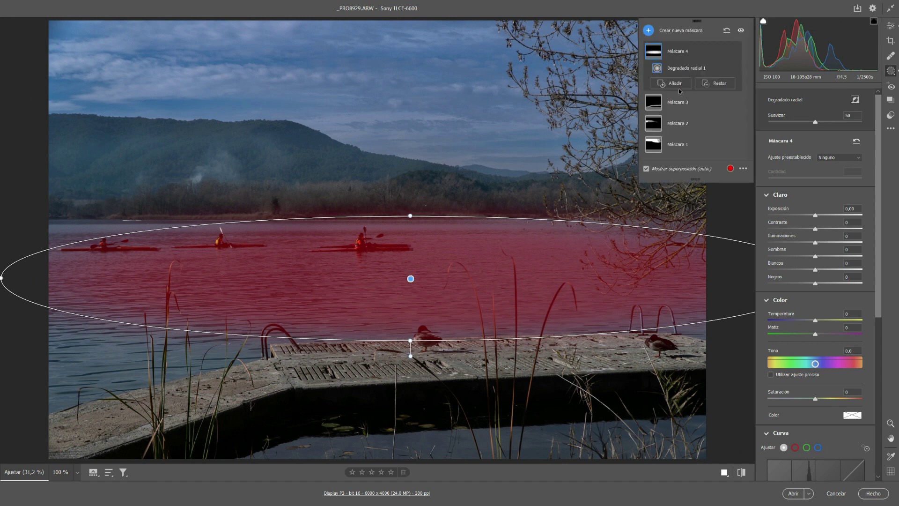
pyautogui.click(669, 85)
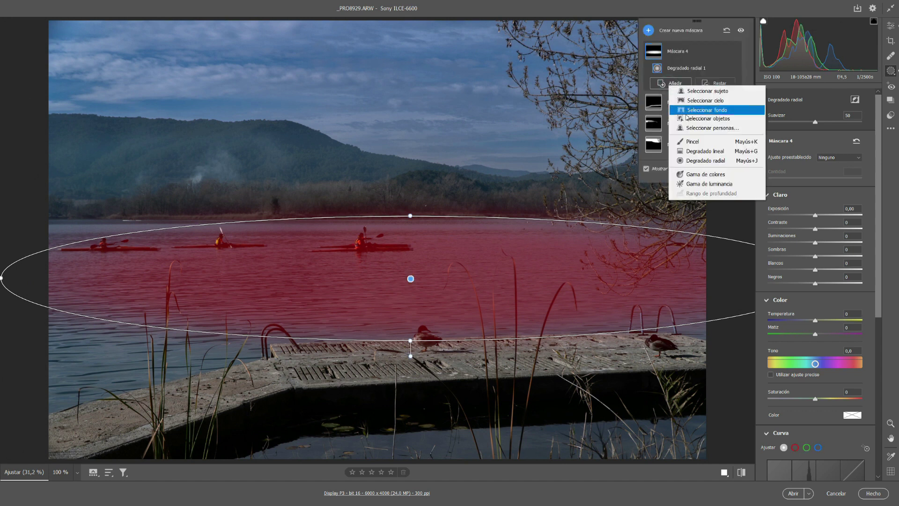
# Add a larger brush to Máscara 4 and paint it across the whole lake to the left edge.
pyautogui.click(692, 141)
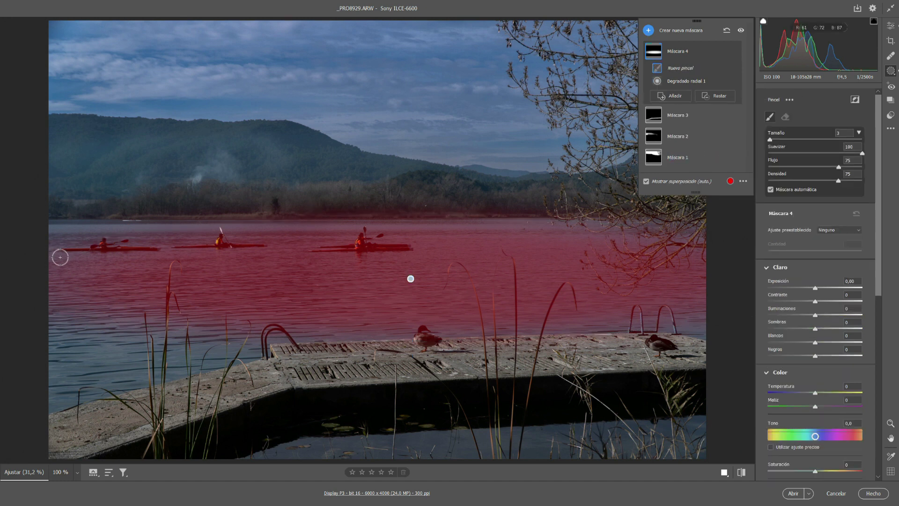
pyautogui.press(']')
pyautogui.press(']')
pyautogui.press(']')
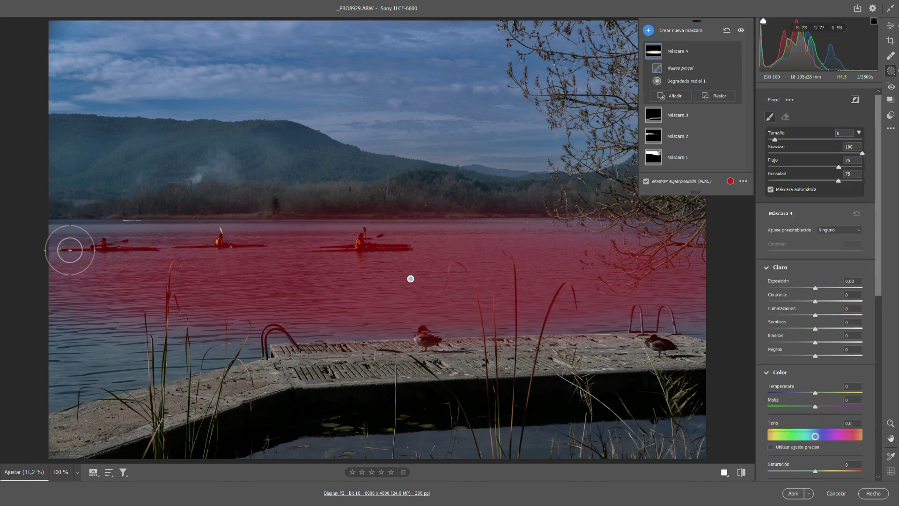
pyautogui.moveTo(120, 242)
pyautogui.mouseDown()
pyautogui.moveTo(188, 349)
pyautogui.moveTo(261, 325)
pyautogui.moveTo(240, 341)
pyautogui.moveTo(66, 387)
pyautogui.moveTo(171, 341)
pyautogui.moveTo(50, 345)
pyautogui.moveTo(86, 291)
pyautogui.moveTo(165, 284)
pyautogui.mouseUp()
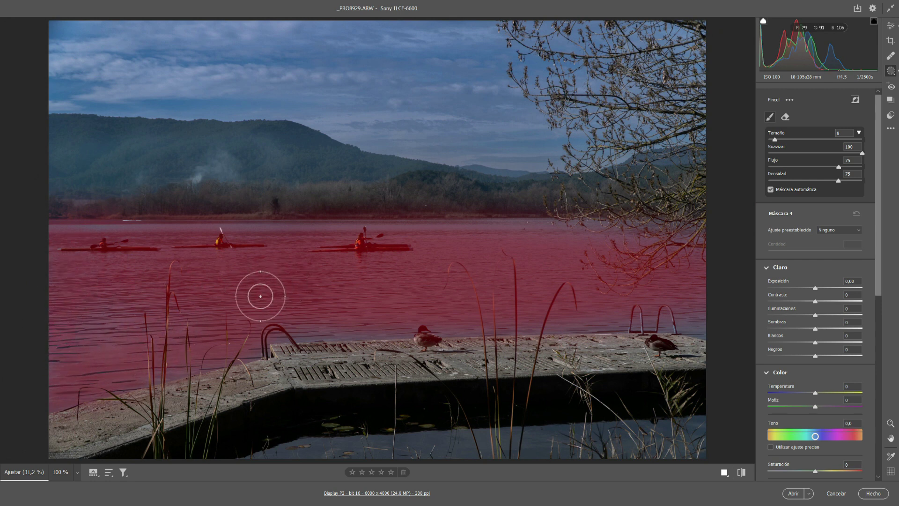
pyautogui.moveTo(331, 316)
pyautogui.mouseDown()
pyautogui.moveTo(491, 235)
pyautogui.moveTo(517, 242)
pyautogui.mouseUp()
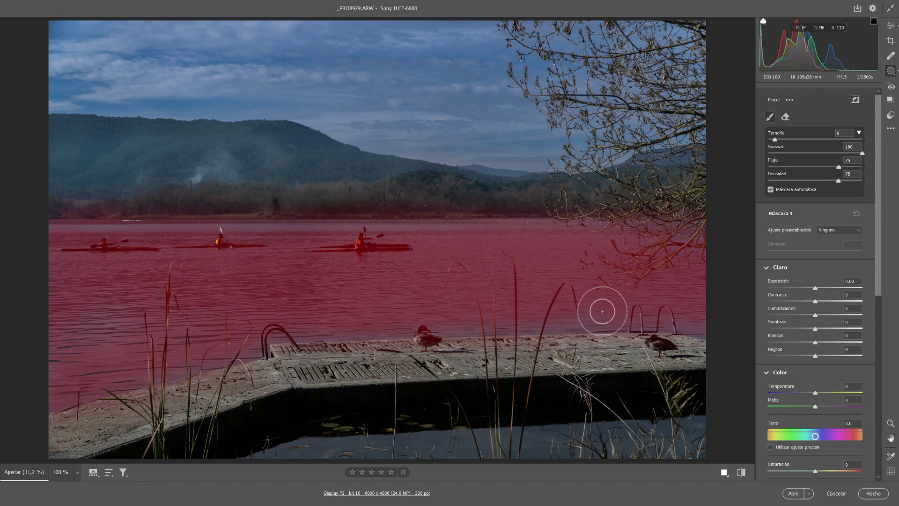
pyautogui.moveTo(305, 303); pyautogui.dragTo(299, 307)
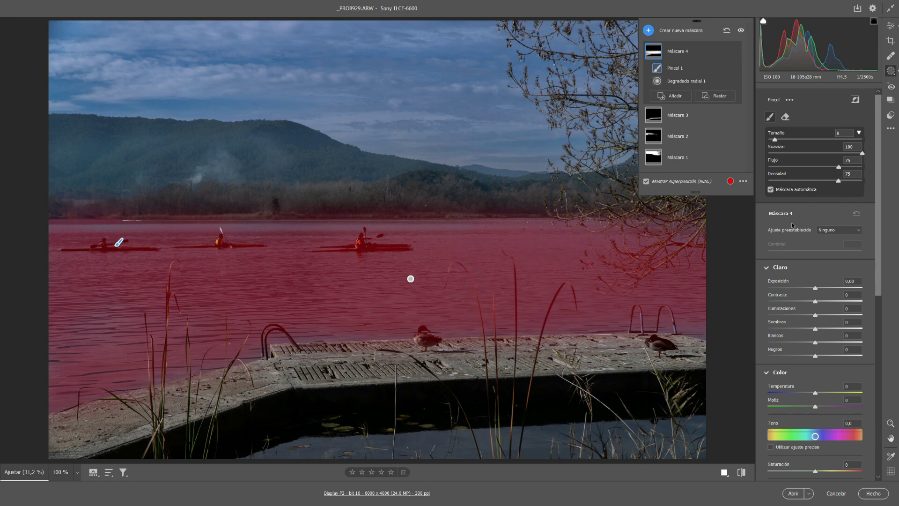
pyautogui.moveTo(515, 237); pyautogui.dragTo(230, 247)
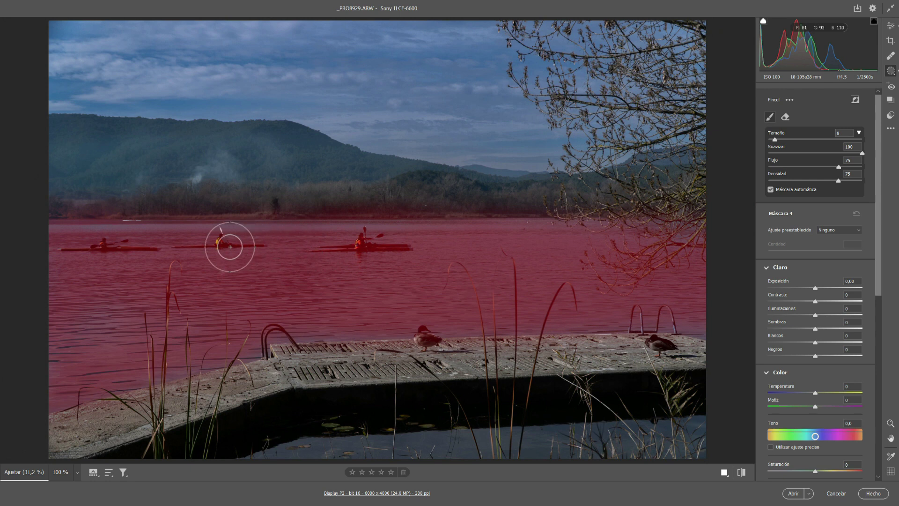
pyautogui.moveTo(230, 246); pyautogui.dragTo(27, 243)
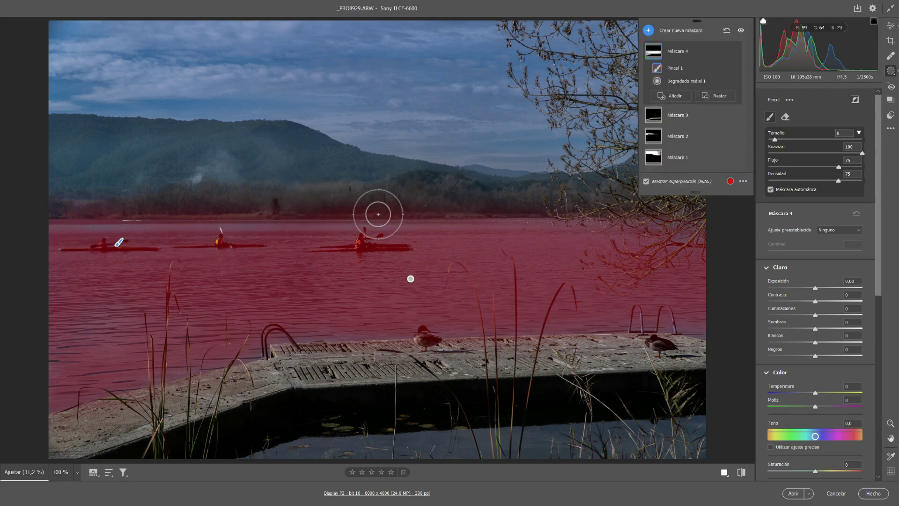
# Erase the water mask off the treeline and cool its Temperatura to -22.
pyautogui.moveTo(424, 198)
pyautogui.mouseDown()
pyautogui.moveTo(20, 206)
pyautogui.moveTo(481, 200)
pyautogui.mouseUp()
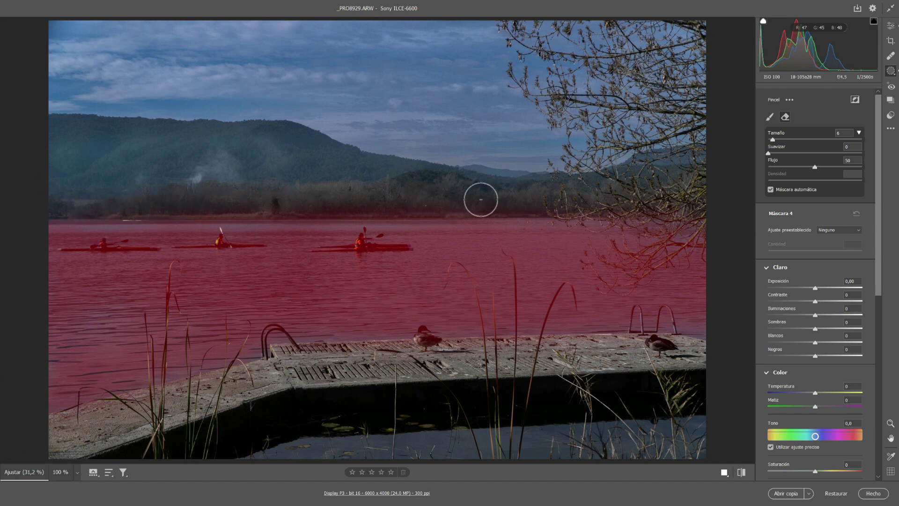
pyautogui.moveTo(481, 200); pyautogui.dragTo(205, 211)
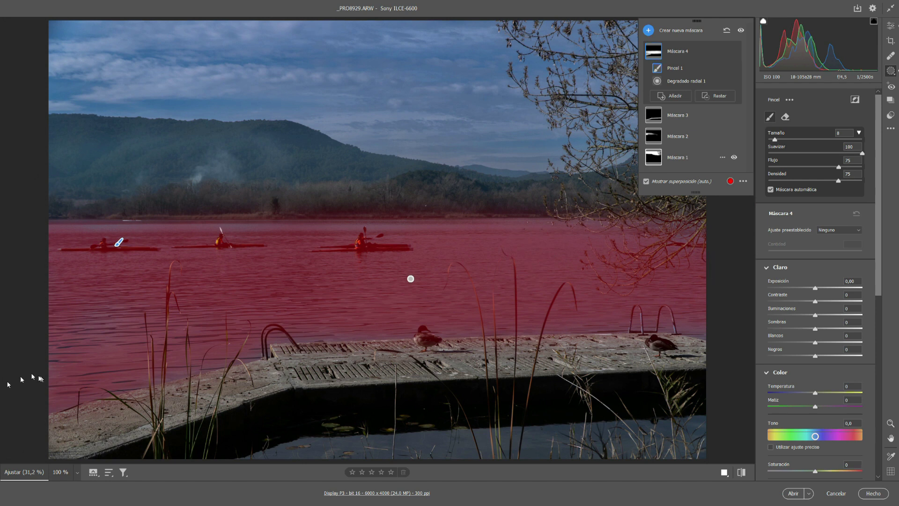
pyautogui.moveTo(814, 397); pyautogui.dragTo(803, 395)
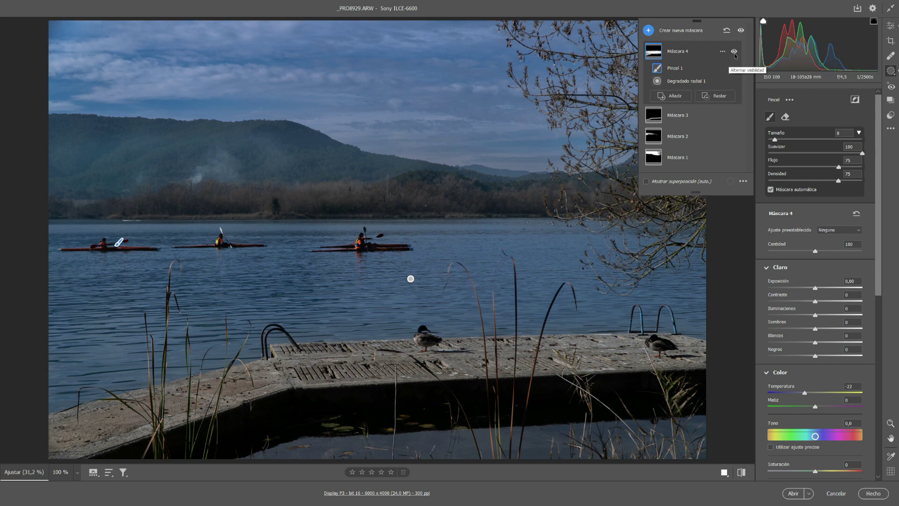
# Settle the water mask at Temperatura -12 and Matiz +5.
pyautogui.click(734, 51)
pyautogui.click(735, 52)
pyautogui.moveTo(805, 393); pyautogui.dragTo(815, 410)
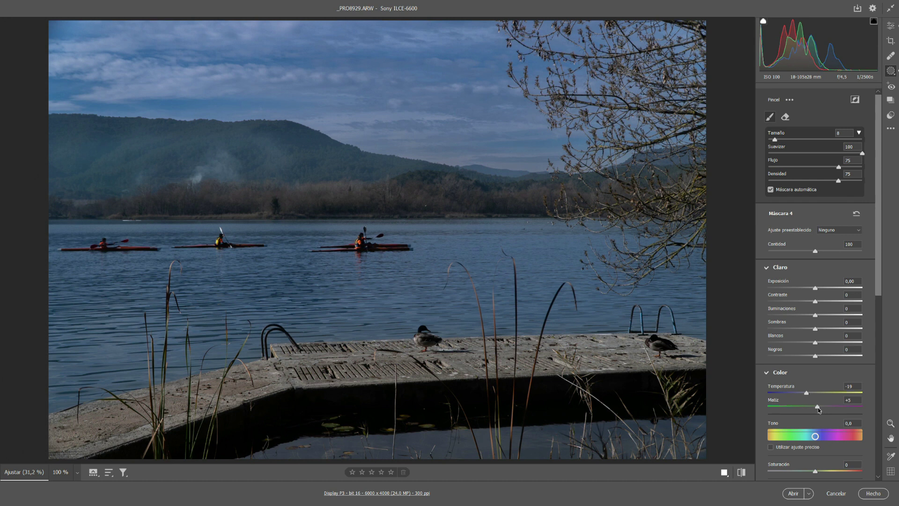
pyautogui.moveTo(818, 411); pyautogui.dragTo(808, 389)
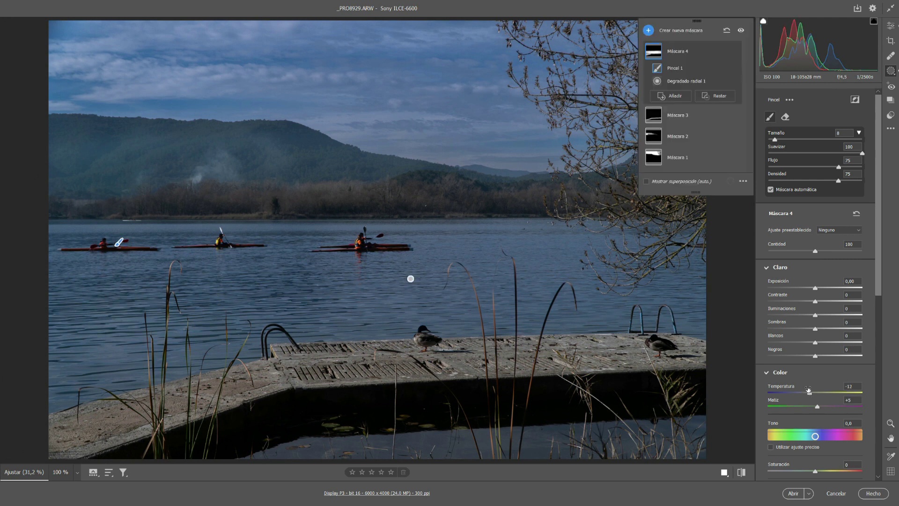
# Toggle Máscara 4 off and on repeatedly to compare the adjusted water with the original.
pyautogui.click(734, 52)
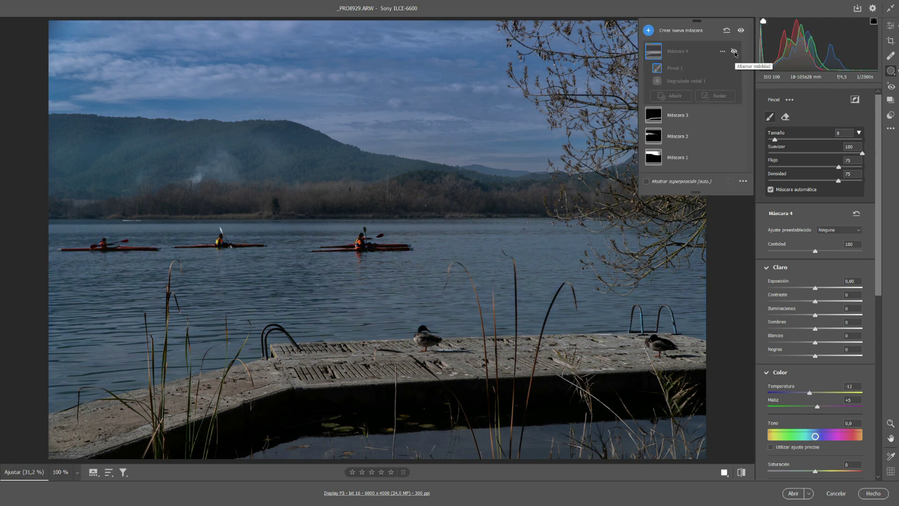
pyautogui.click(734, 52)
pyautogui.click(734, 52)
pyautogui.click(734, 52)
pyautogui.click(734, 52)
pyautogui.click(734, 52)
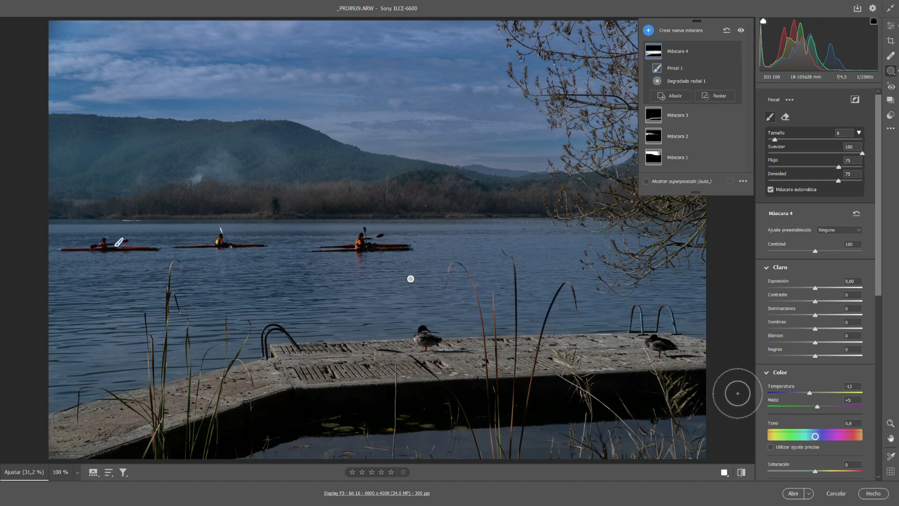
pyautogui.click(648, 30)
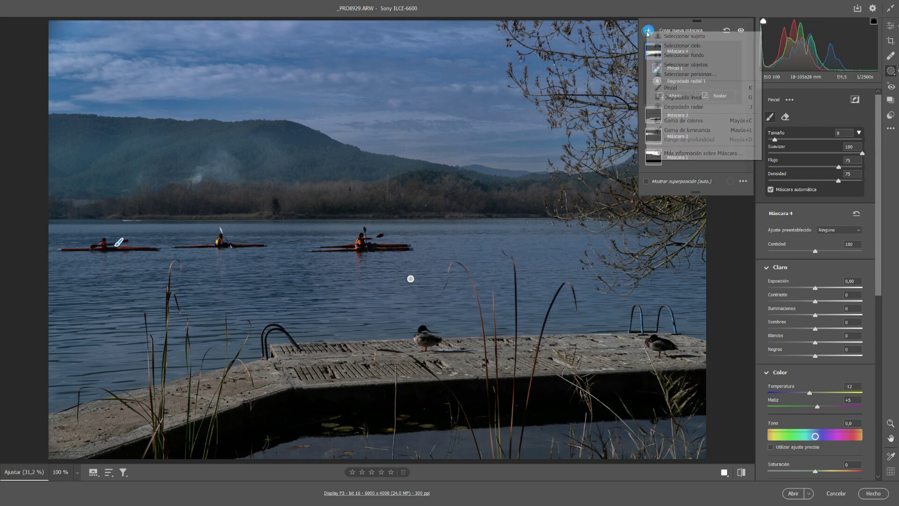
# Paint brush mask Máscara 5 over the pier front, lift Sombras +43 and Negros +33, and exit Máscaras.
pyautogui.click(674, 89)
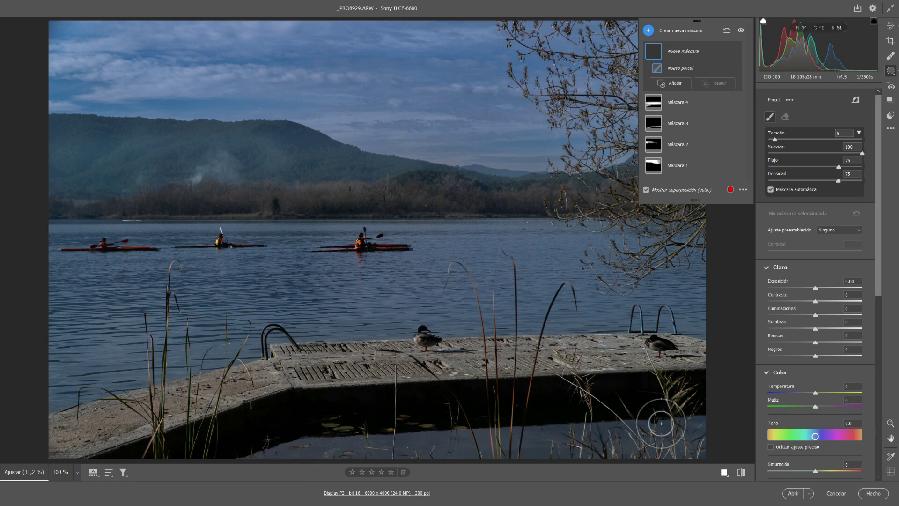
pyautogui.moveTo(686, 395)
pyautogui.mouseDown()
pyautogui.moveTo(293, 414)
pyautogui.moveTo(107, 472)
pyautogui.mouseUp()
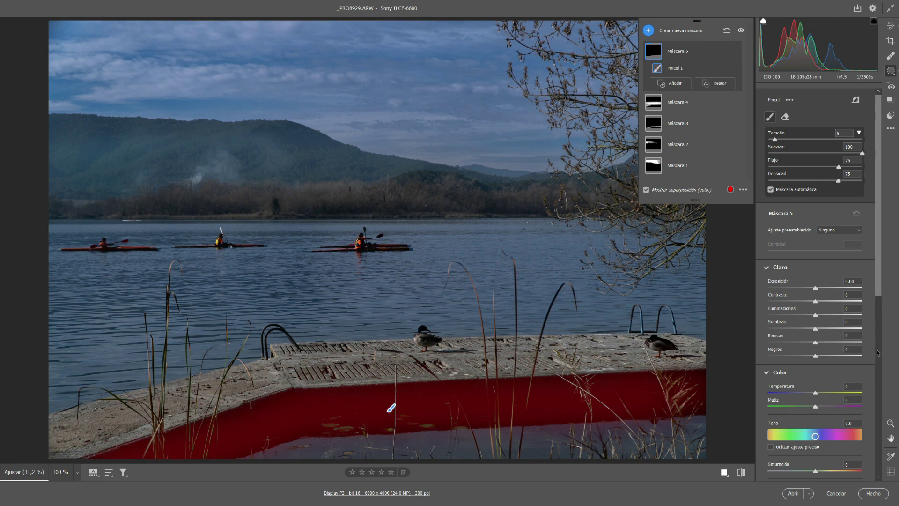
pyautogui.moveTo(815, 329)
pyautogui.mouseDown()
pyautogui.moveTo(839, 329)
pyautogui.moveTo(832, 358)
pyautogui.mouseUp()
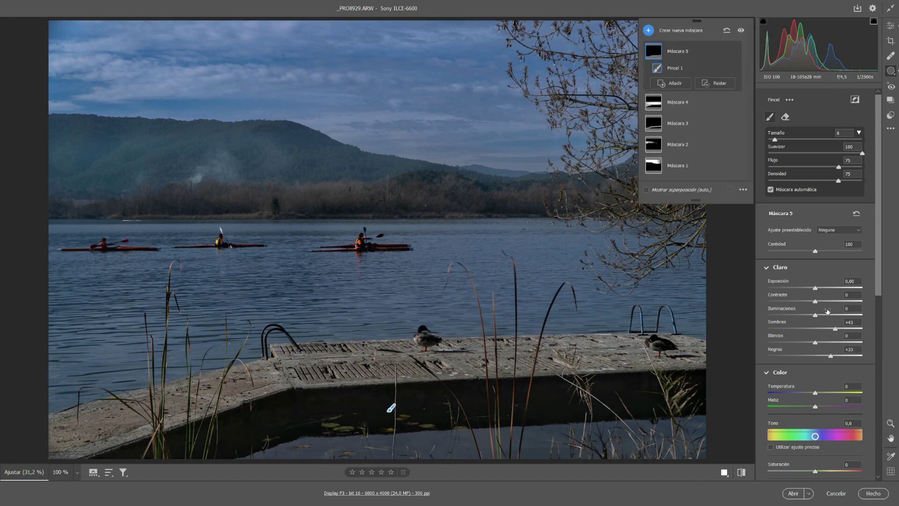
pyautogui.click(734, 51)
pyautogui.click(734, 52)
pyautogui.click(734, 51)
pyautogui.click(733, 51)
pyautogui.click(890, 25)
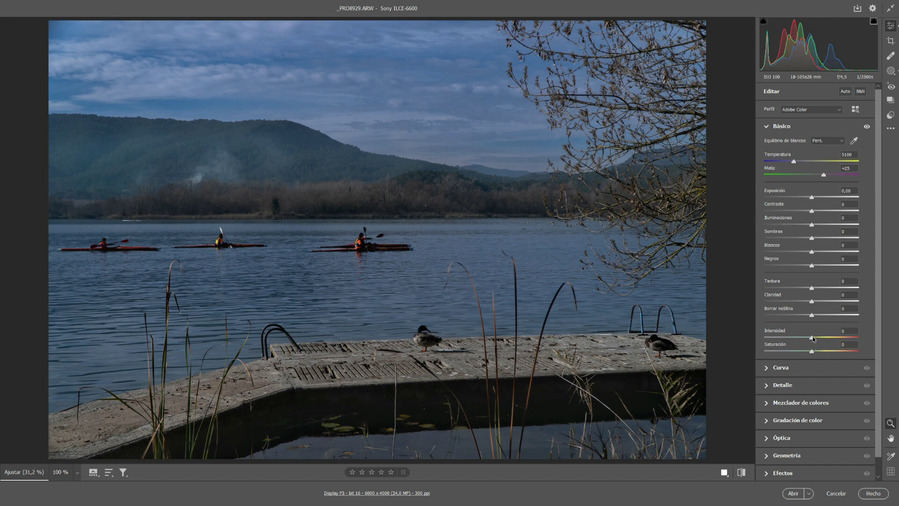
# Set global Intensidad to +10 and toggle the before/after view to compare with the original.
pyautogui.moveTo(812, 339); pyautogui.dragTo(819, 347)
pyautogui.click(741, 473)
pyautogui.click(741, 473)
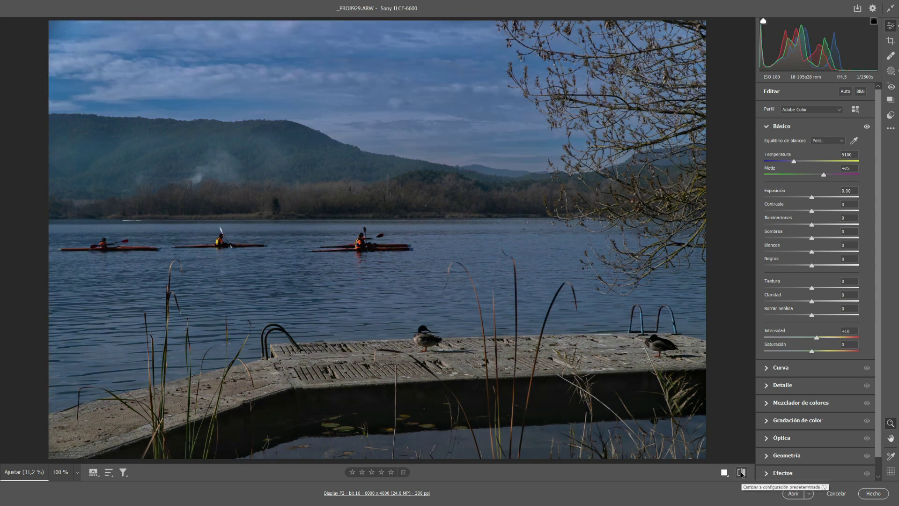
pyautogui.click(741, 473)
pyautogui.click(741, 473)
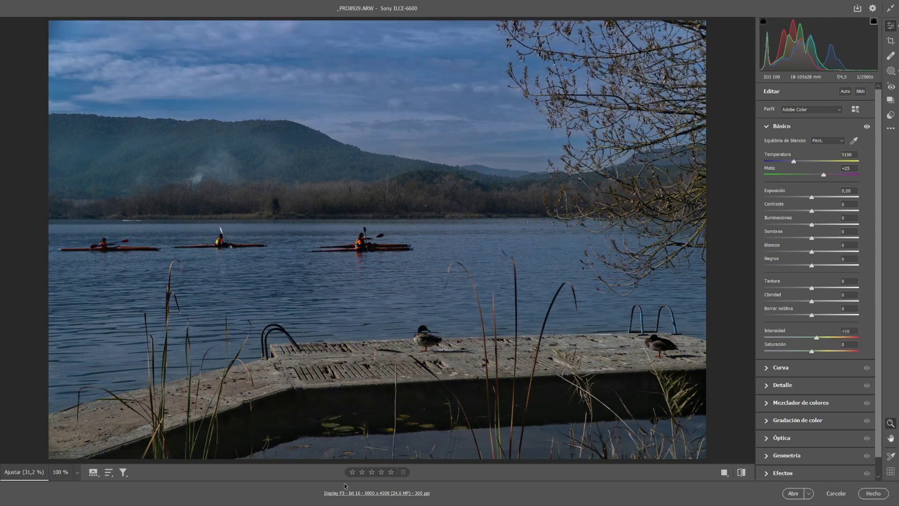
# Open the edited photo in Photoshop with its embedded profile and launch Color Efex Pro 5 from Nik Collection.
pyautogui.press('Escape')
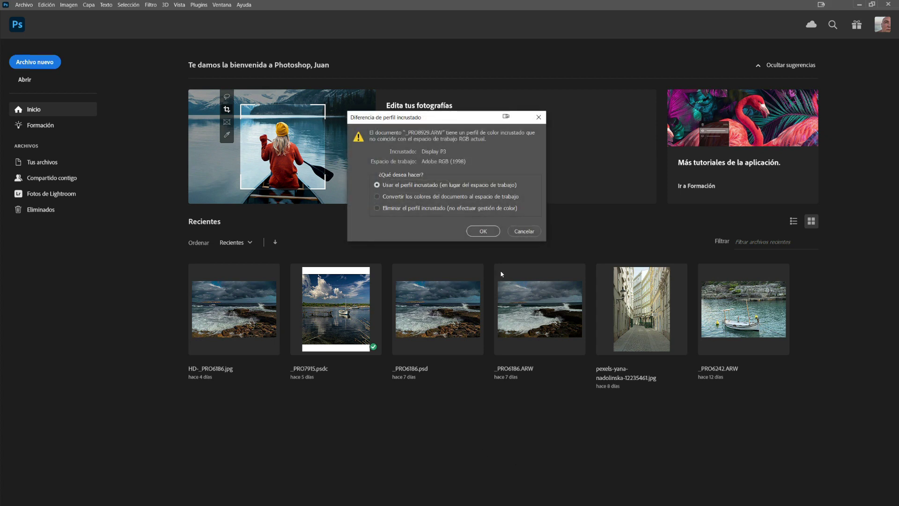
pyautogui.click(475, 236)
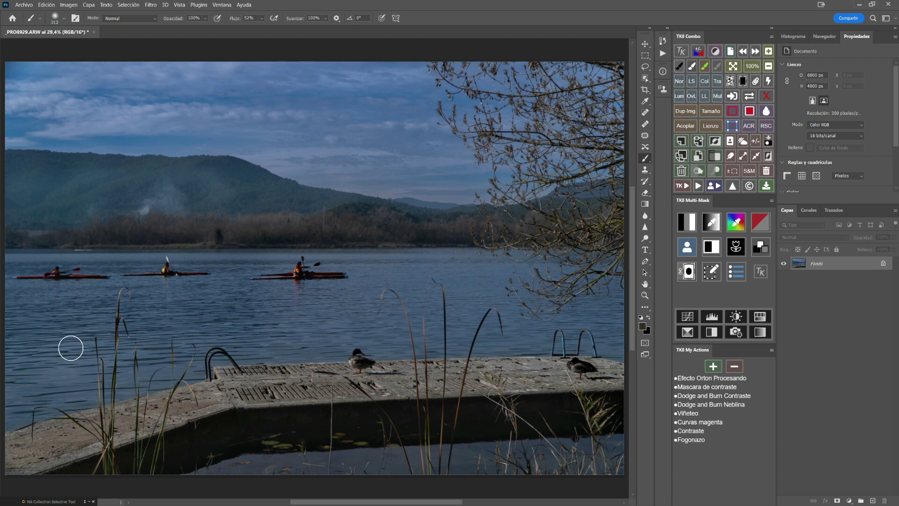
pyautogui.moveTo(177, 465); pyautogui.dragTo(706, 153)
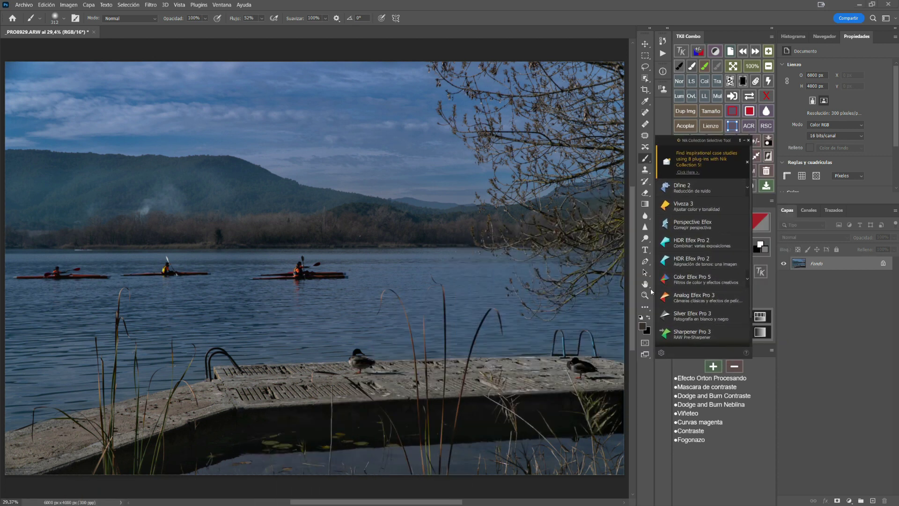
pyautogui.click(693, 279)
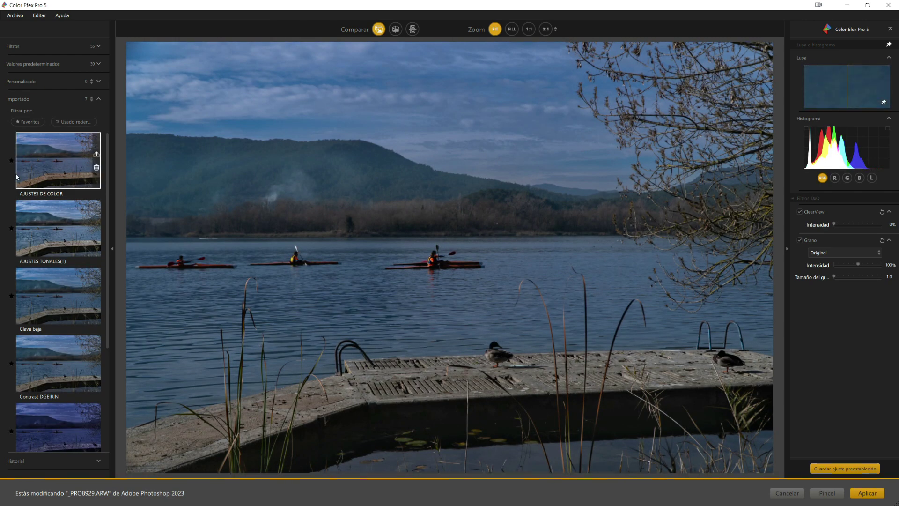
# Apply the imported AJUSTES DE COLOR preset (ClearView 0%, grain, skylight 35%) and send it back to Photoshop.
pyautogui.click(53, 174)
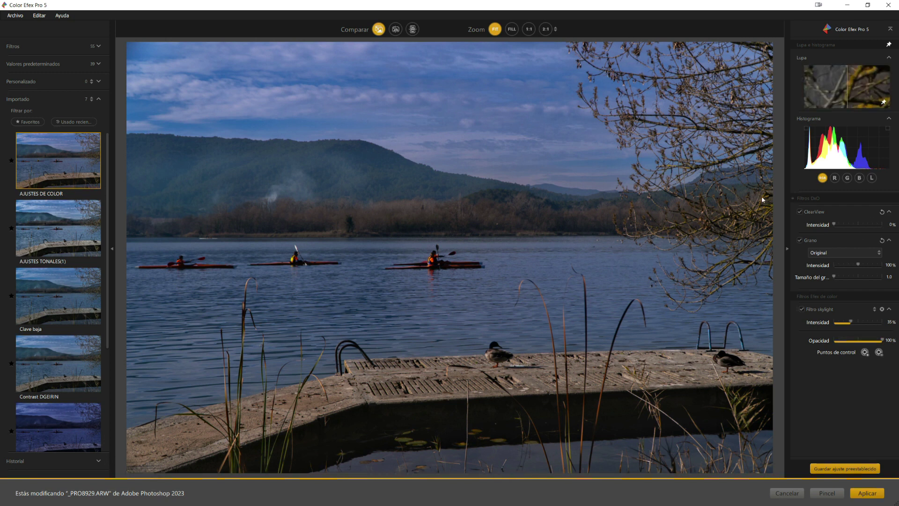
pyautogui.click(867, 493)
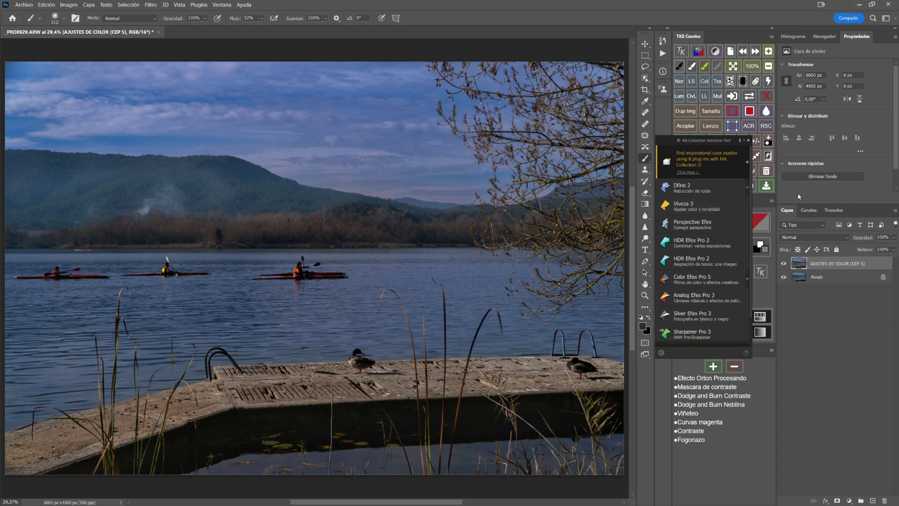
# Collapse the Nik launcher, hide the AJUSTES DE COLOR (CEP 5) layer, and dock the launcher beside the toolbar.
pyautogui.click(741, 141)
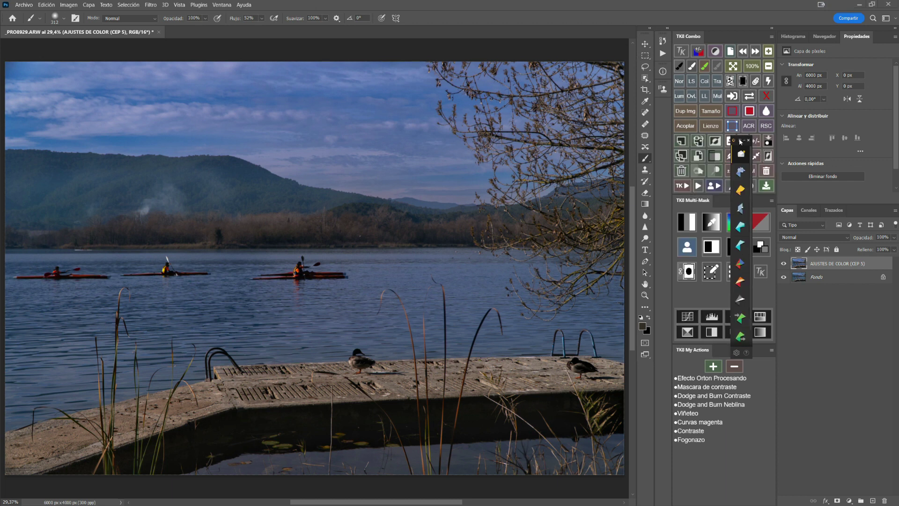
pyautogui.click(784, 265)
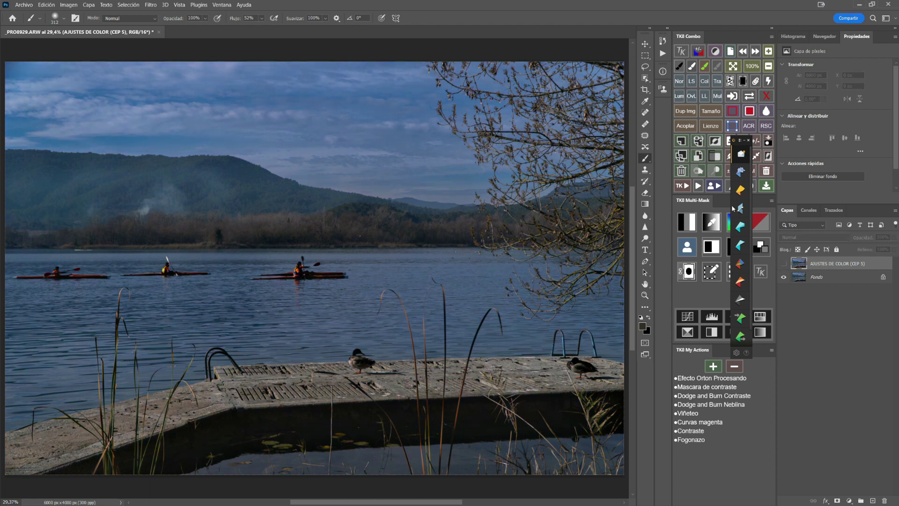
pyautogui.moveTo(745, 140); pyautogui.dragTo(662, 107)
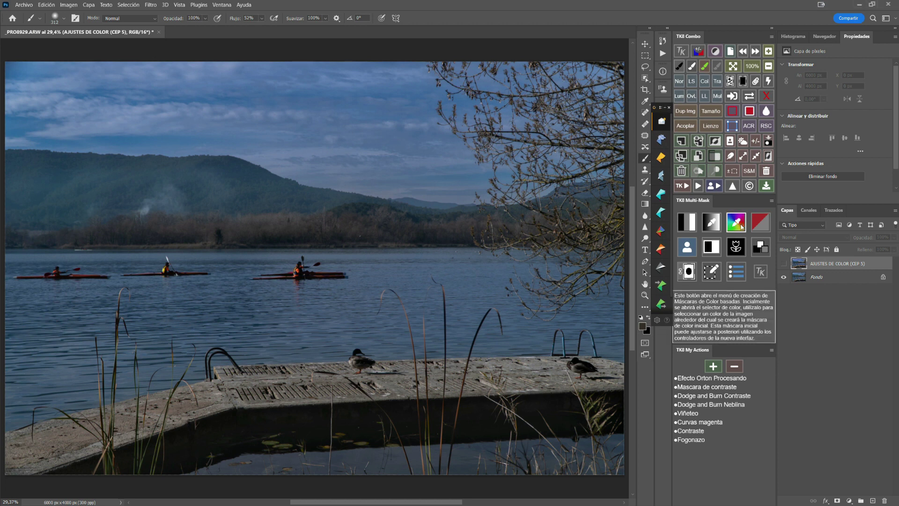
# Build a TK8 colour mask from the pier's sampled grey, creating _TK_Mask and _TK_Modify groups.
pyautogui.click(736, 225)
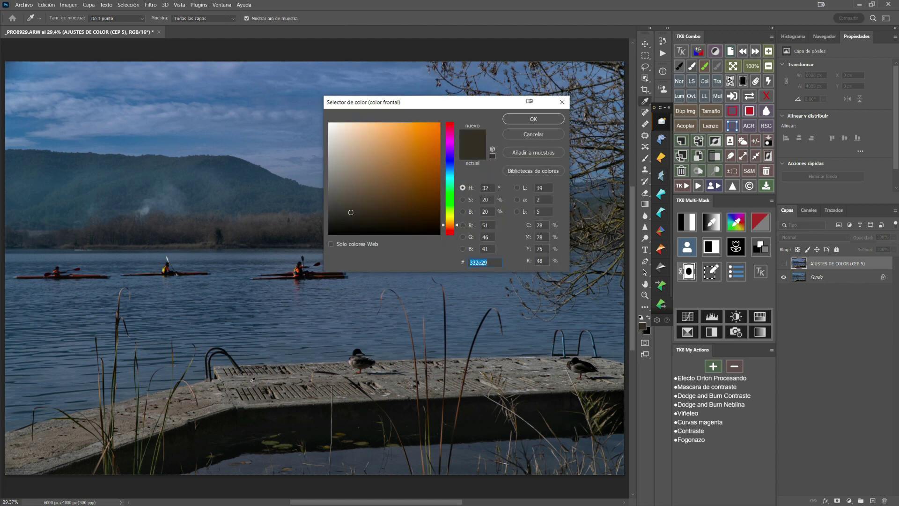
pyautogui.click(221, 393)
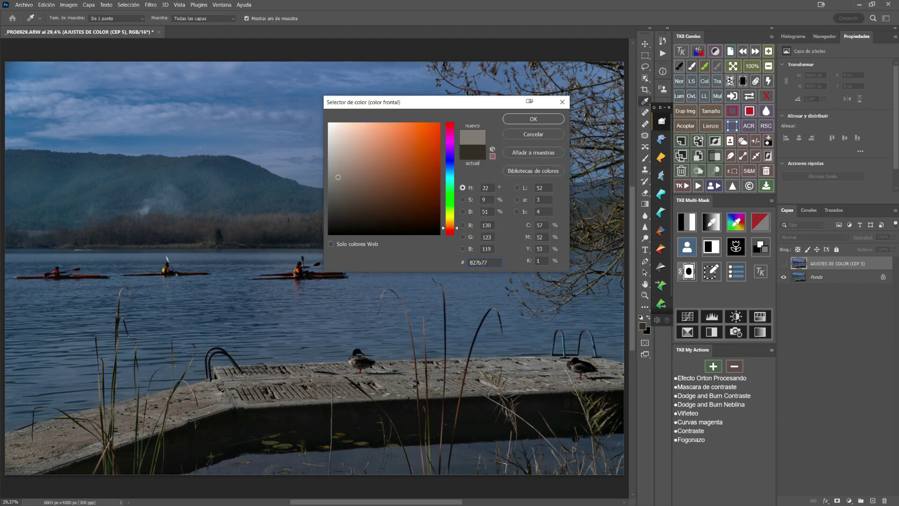
pyautogui.click(527, 120)
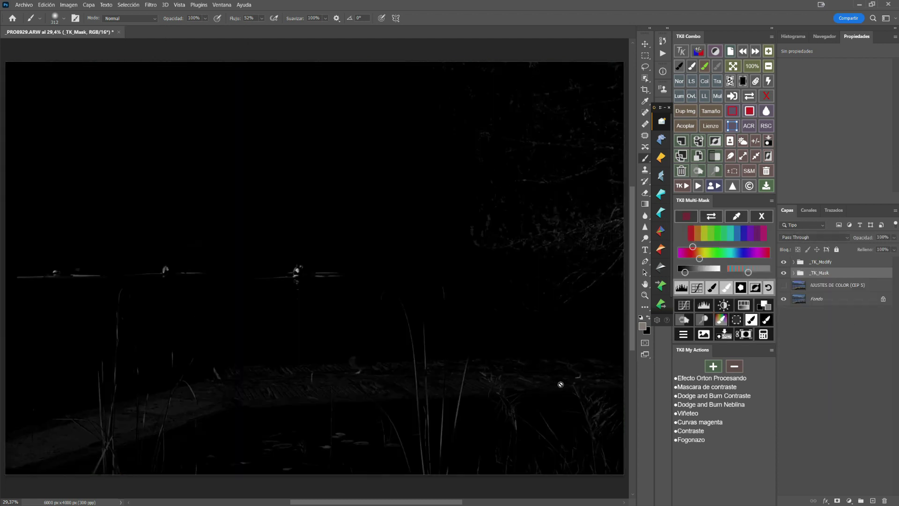
# Narrow and shift the mask's hue range and raise its fuzziness to isolate pier, kayaks and branches.
pyautogui.click(683, 287)
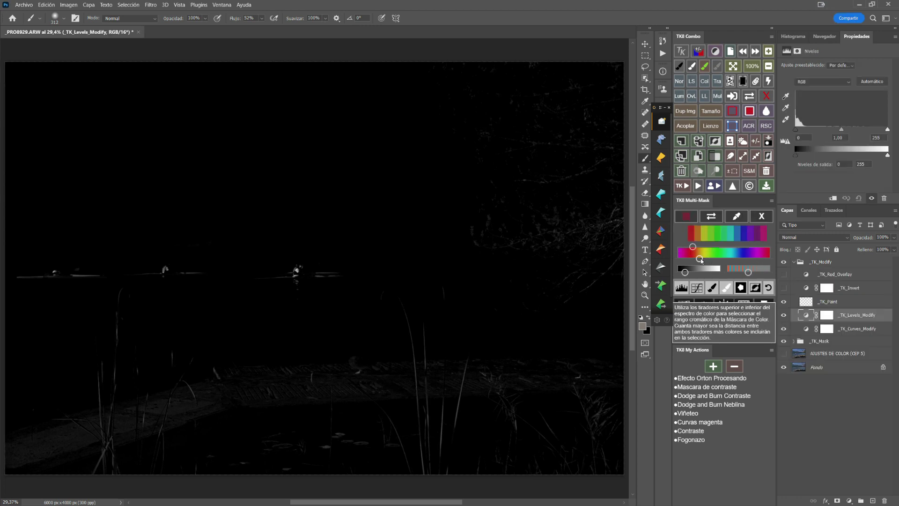
pyautogui.moveTo(699, 259)
pyautogui.mouseDown()
pyautogui.moveTo(707, 258)
pyautogui.moveTo(689, 246)
pyautogui.moveTo(700, 272)
pyautogui.mouseUp()
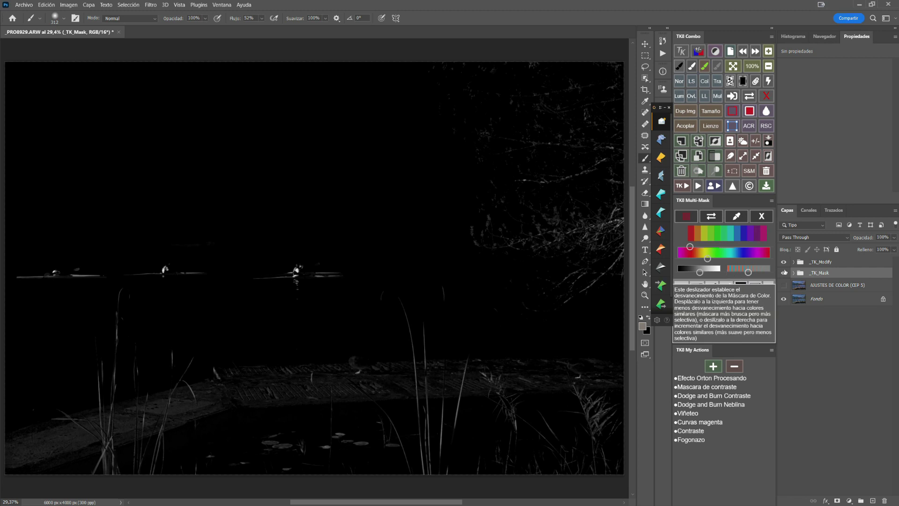
pyautogui.moveTo(748, 272)
pyautogui.mouseDown()
pyautogui.moveTo(765, 272)
pyautogui.moveTo(742, 272)
pyautogui.mouseUp()
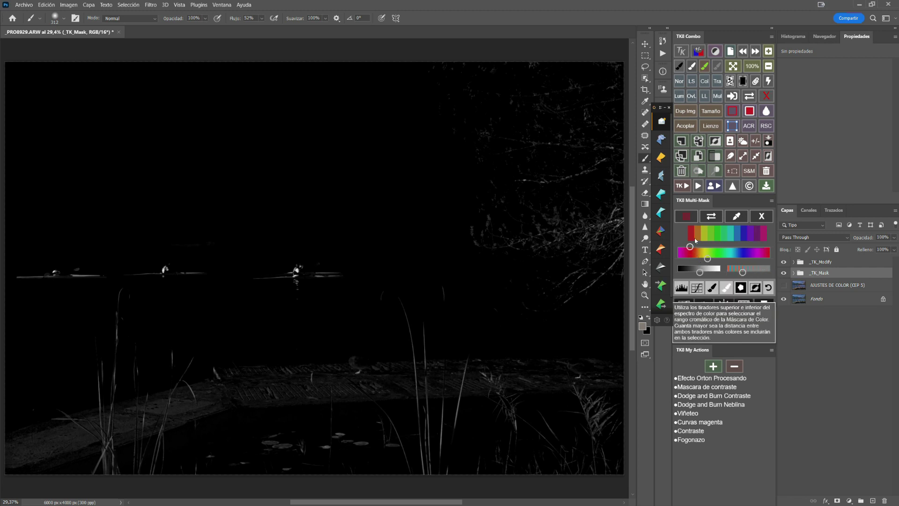
pyautogui.moveTo(690, 247)
pyautogui.mouseDown()
pyautogui.moveTo(714, 259)
pyautogui.moveTo(682, 246)
pyautogui.moveTo(717, 273)
pyautogui.mouseUp()
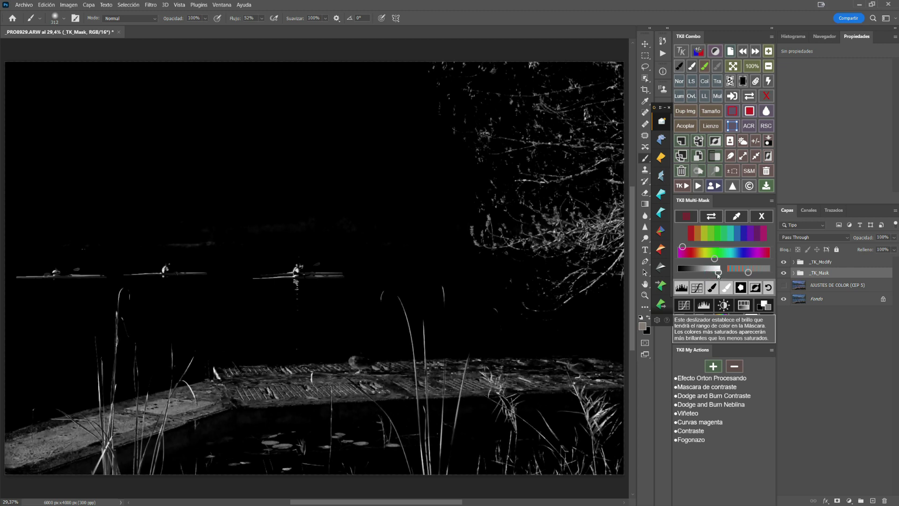
# Tighten the mask with Levels (23, 1.90, 188) and apply it as a mask on AJUSTES DE COLOR (CEP 5).
pyautogui.click(680, 288)
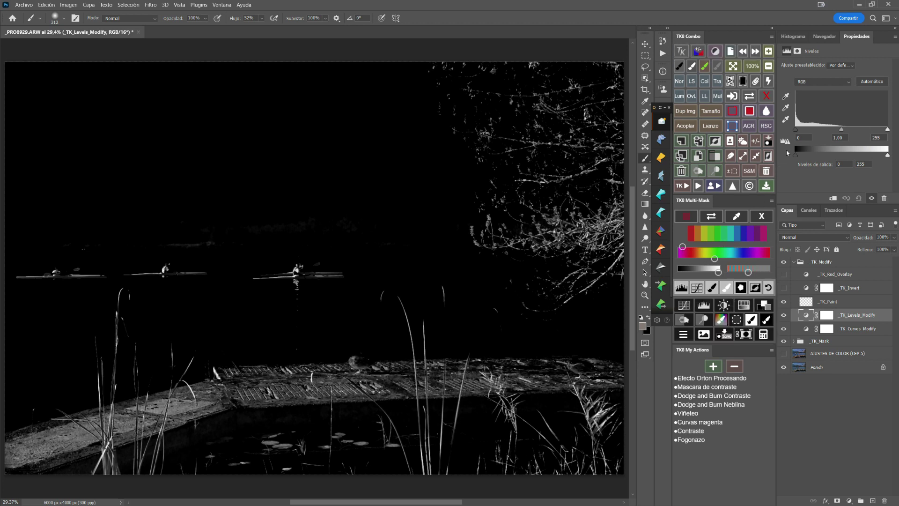
pyautogui.moveTo(795, 130); pyautogui.dragTo(824, 135)
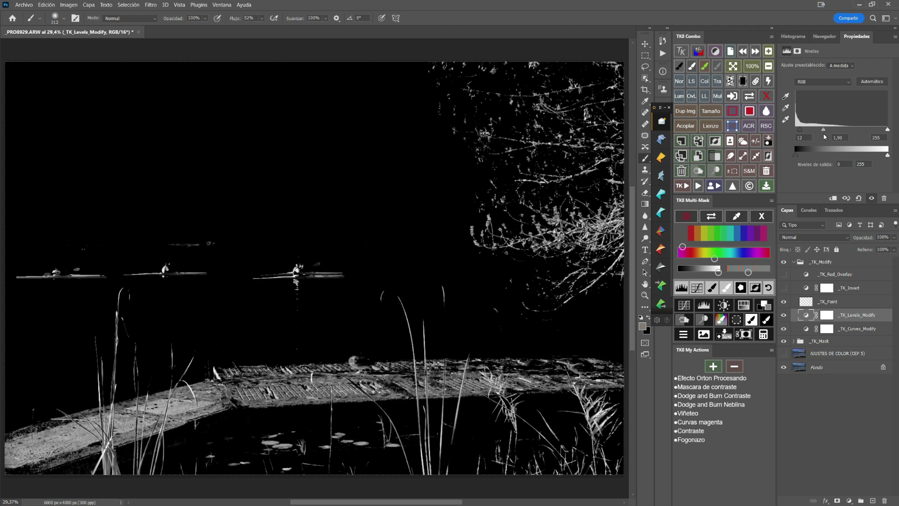
pyautogui.moveTo(801, 133); pyautogui.dragTo(803, 131)
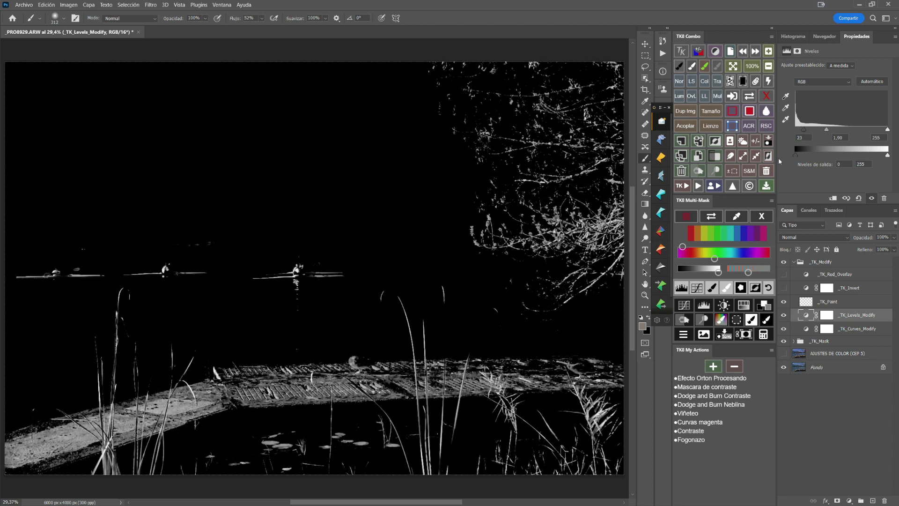
pyautogui.moveTo(887, 129); pyautogui.dragTo(864, 129)
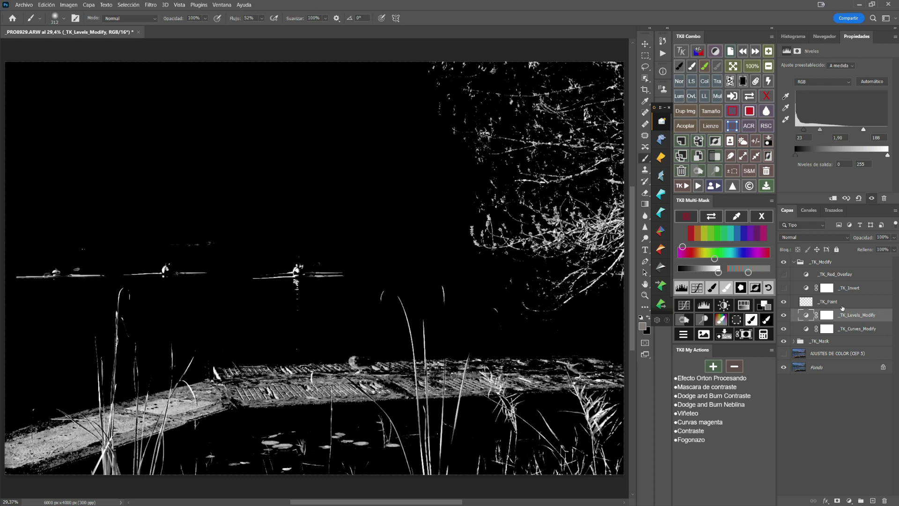
pyautogui.click(744, 333)
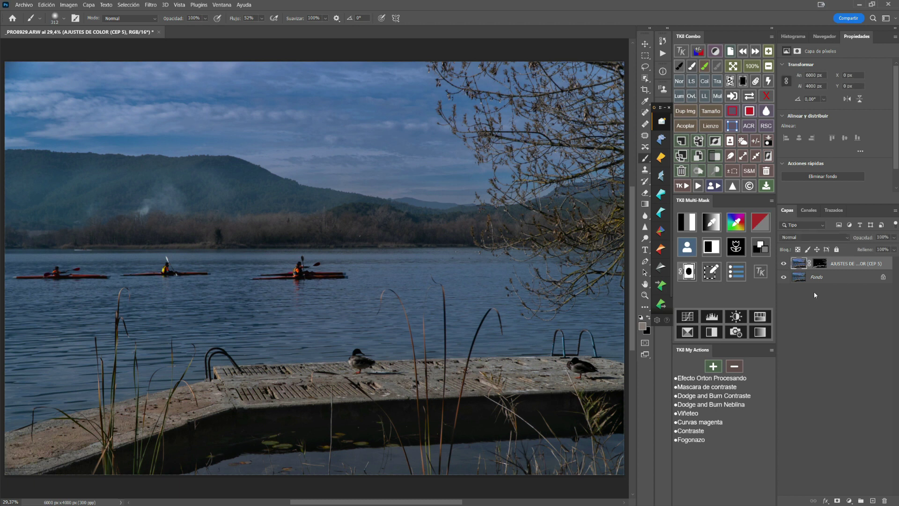
# Toggle the AJUSTES DE COLOR layer off and on to compare the photo with and without it.
pyautogui.click(783, 265)
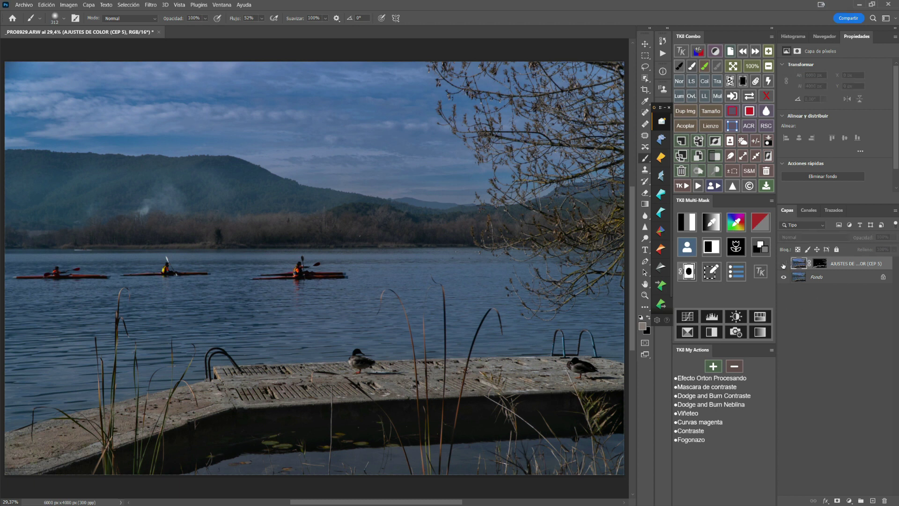
pyautogui.click(783, 265)
pyautogui.click(783, 265)
pyautogui.click(781, 266)
pyautogui.click(782, 265)
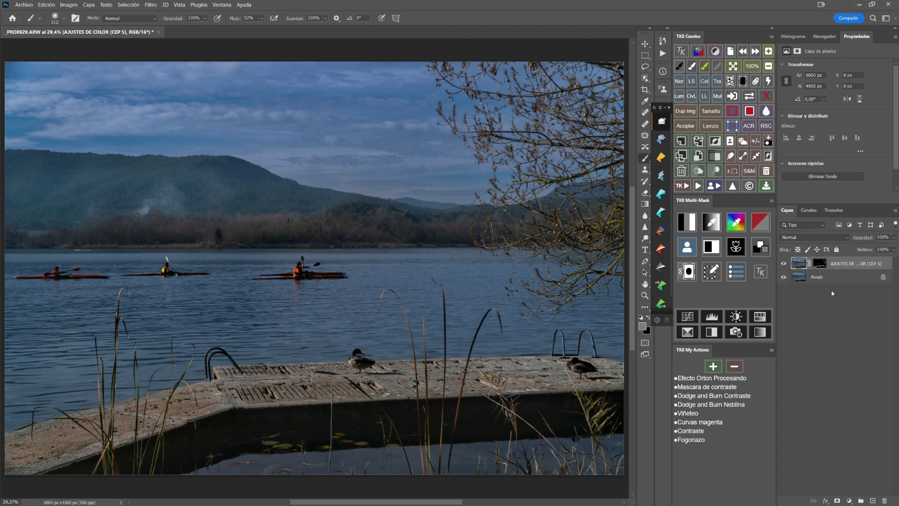
# Target the layer's mask and set white as the foreground painting colour.
pyautogui.click(819, 265)
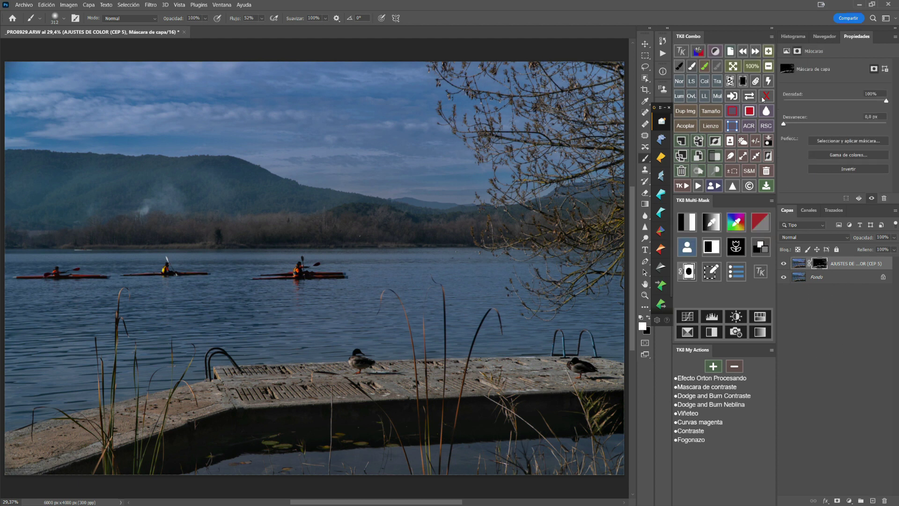
pyautogui.click(642, 326)
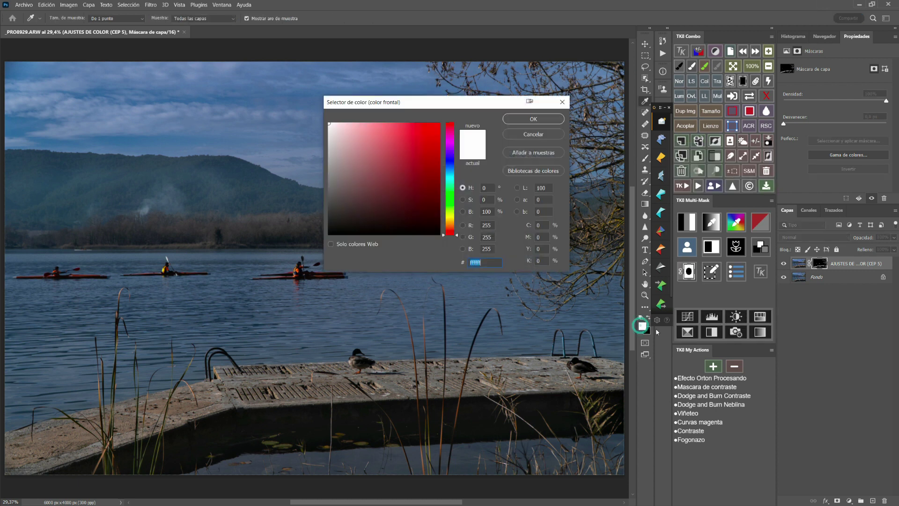
pyautogui.click(533, 119)
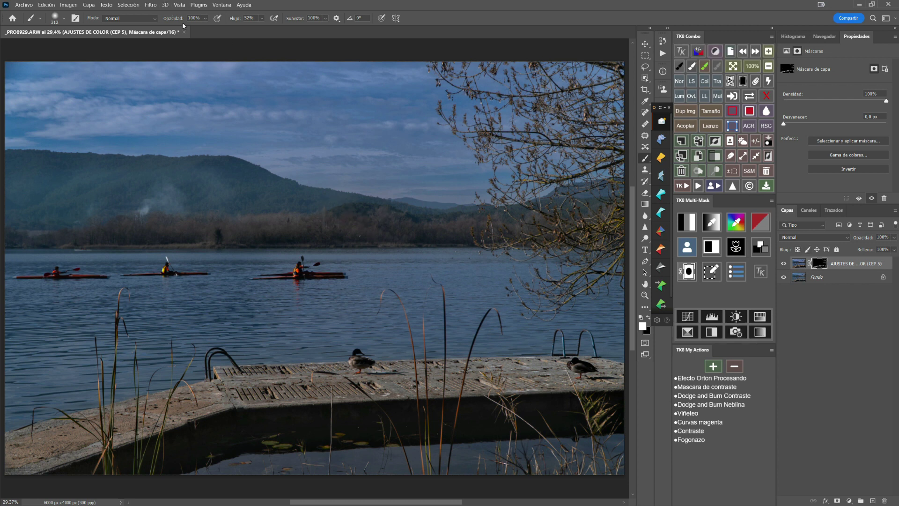
# Set the brush to 100% flow and 48% opacity, then paint the colour effect onto the pier.
pyautogui.moveTo(233, 19); pyautogui.dragTo(342, 21)
pyautogui.press('3')
pyautogui.moveTo(167, 19); pyautogui.dragTo(175, 18)
pyautogui.click(234, 391)
pyautogui.click(288, 385)
pyautogui.click(486, 370)
# Paint the colour effect into the tree branches on the mask.
pyautogui.click(537, 138)
pyautogui.click(463, 77)
pyautogui.click(613, 151)
pyautogui.scroll(-2, 586, 236)
pyautogui.click(616, 174)
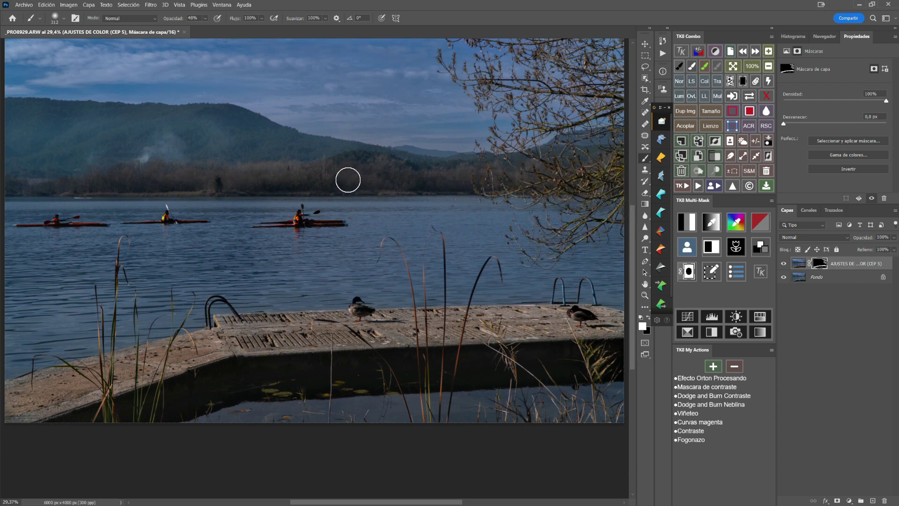
# Paint the effect along the whole treeline, then toggle the layer to check the result.
pyautogui.click(266, 169)
pyautogui.click(209, 177)
pyautogui.click(107, 183)
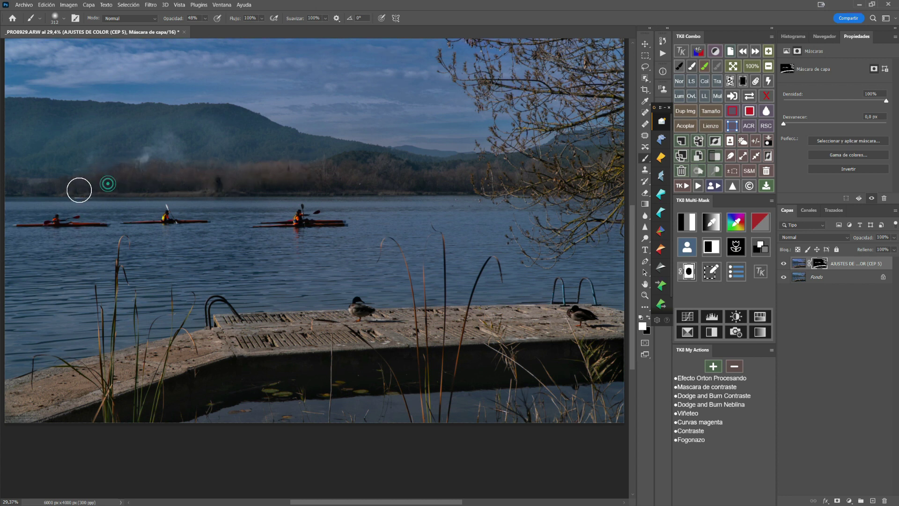
pyautogui.click(281, 191)
pyautogui.click(440, 184)
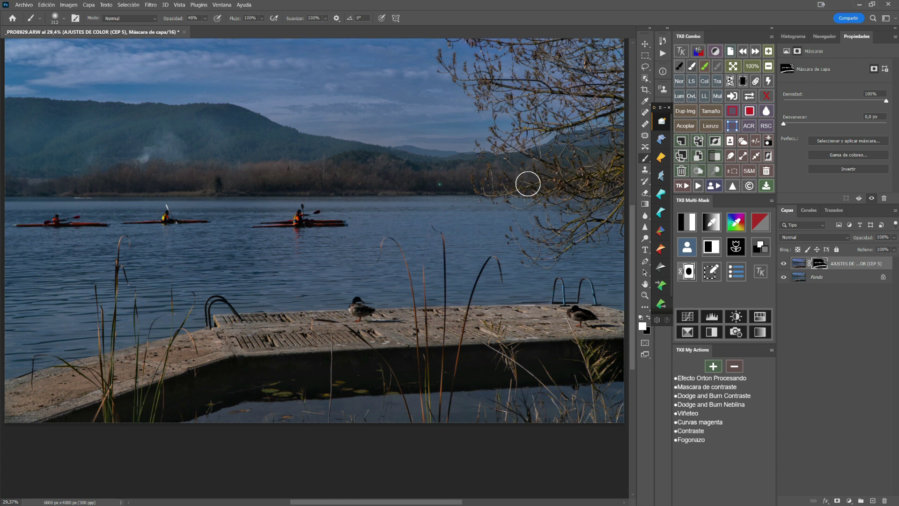
pyautogui.click(372, 162)
pyautogui.click(76, 190)
pyautogui.click(128, 186)
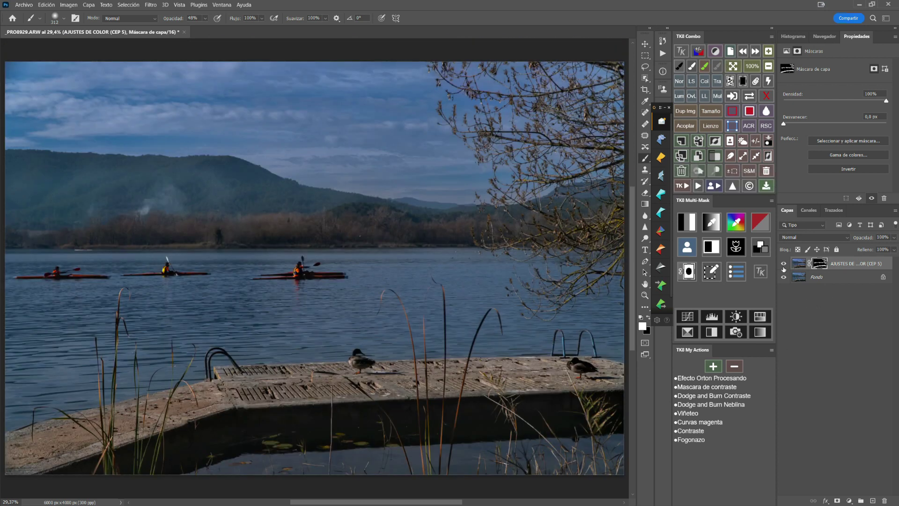
pyautogui.click(784, 264)
pyautogui.click(784, 264)
# Raise brush opacity to 100% and paint the effect over the kayaks.
pyautogui.click(310, 278)
pyautogui.click(167, 16)
pyautogui.moveTo(171, 18); pyautogui.dragTo(195, 19)
pyautogui.click(187, 262)
pyautogui.click(72, 271)
pyautogui.click(219, 252)
# Compare the masked adjustment by toggling it, then target the layer image and add Capa 1 on top.
pyautogui.click(784, 265)
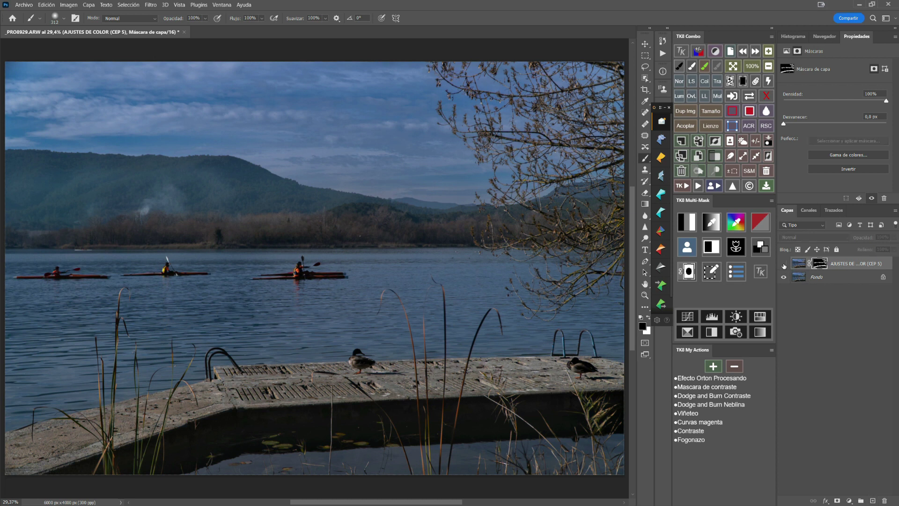
pyautogui.click(783, 264)
pyautogui.click(784, 265)
pyautogui.click(784, 266)
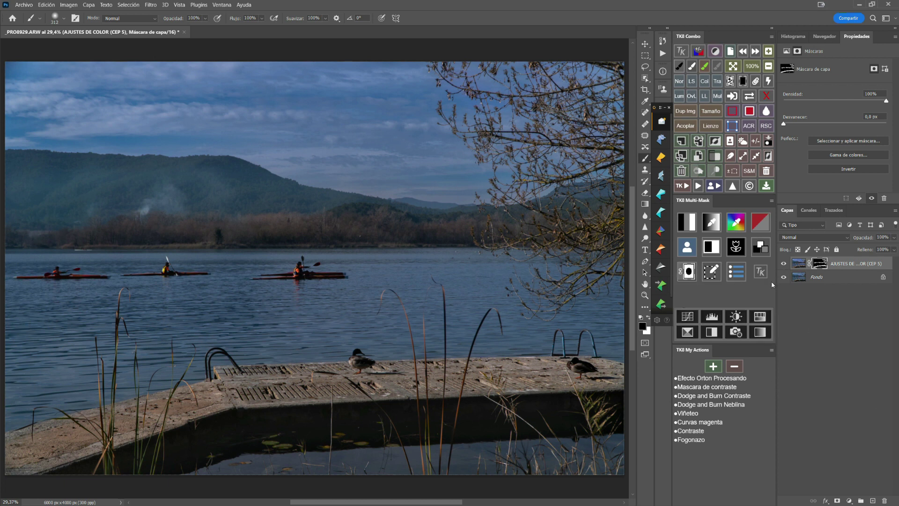
pyautogui.hotkey('ctrl', '2')
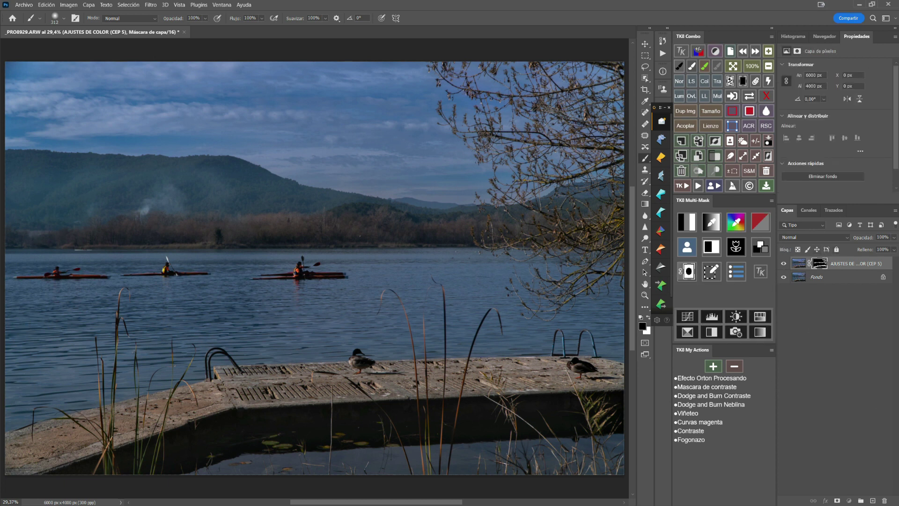
pyautogui.click(732, 186)
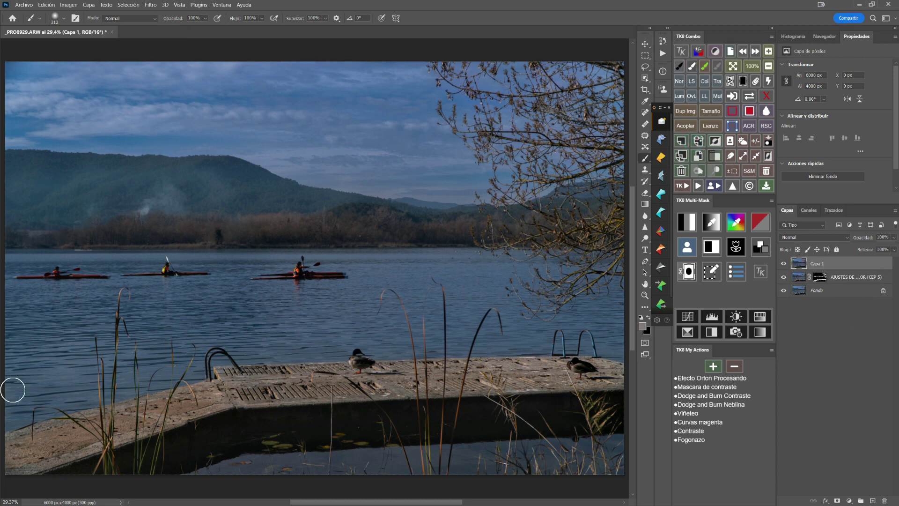
# Launch Color Efex Pro 5 from the Nik Collection Selective Tool list on the top layer.
pyautogui.click(661, 110)
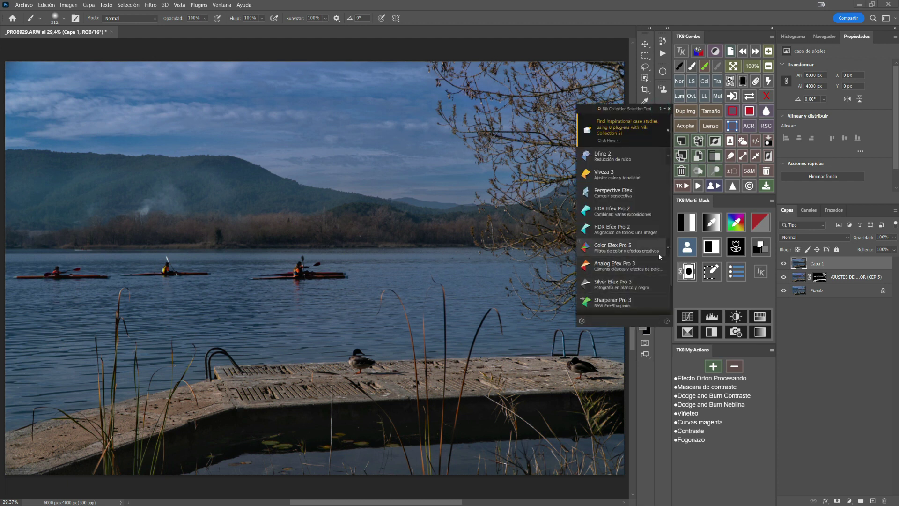
pyautogui.click(630, 251)
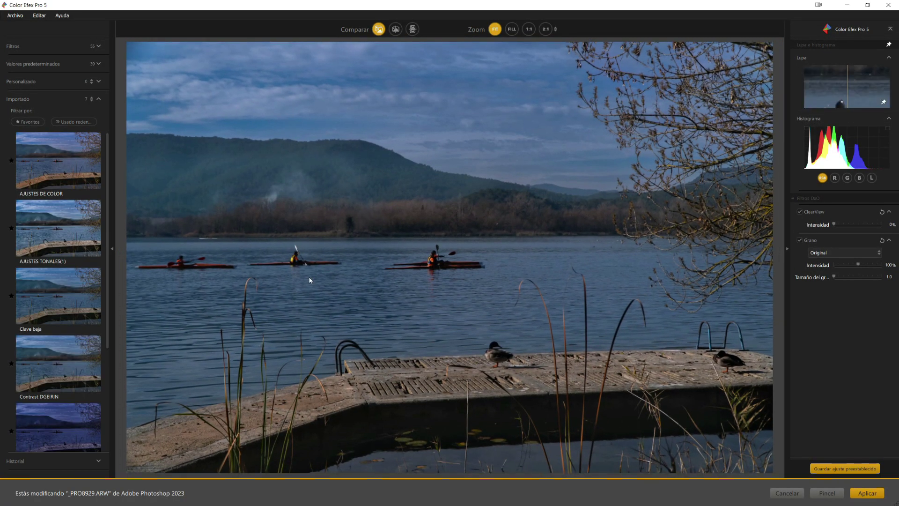
# Apply the AJUSTES TONALES(1) preset and lower Contraste pro and Contraste tonal opacity to 50%.
pyautogui.click(59, 230)
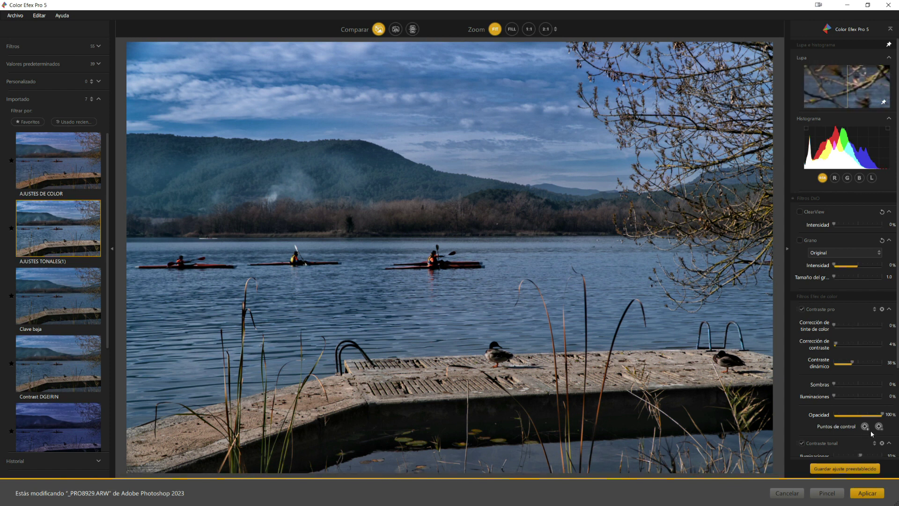
pyautogui.moveTo(882, 415); pyautogui.dragTo(860, 417)
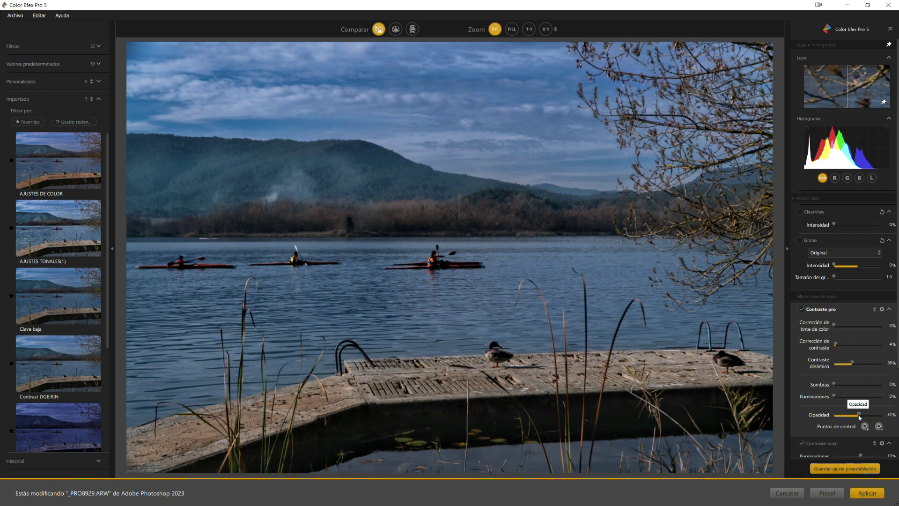
pyautogui.scroll(-3, 857, 412)
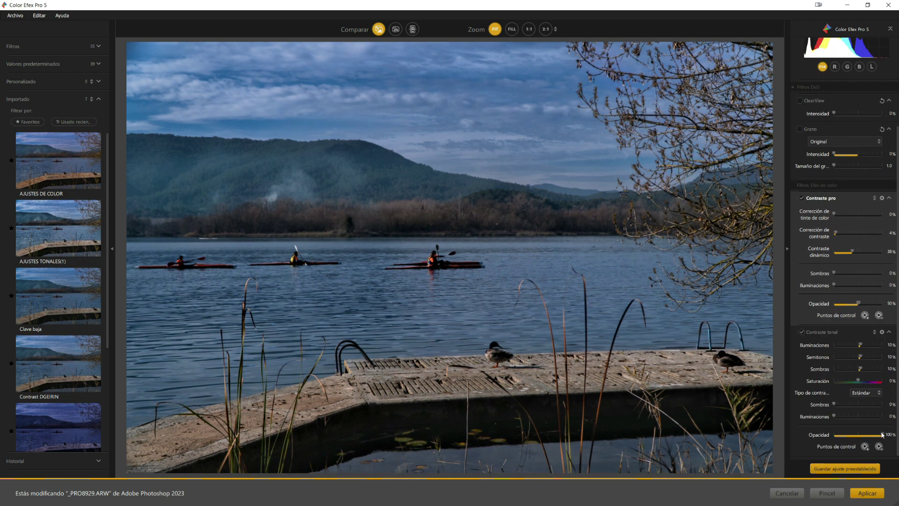
pyautogui.moveTo(882, 435); pyautogui.dragTo(862, 435)
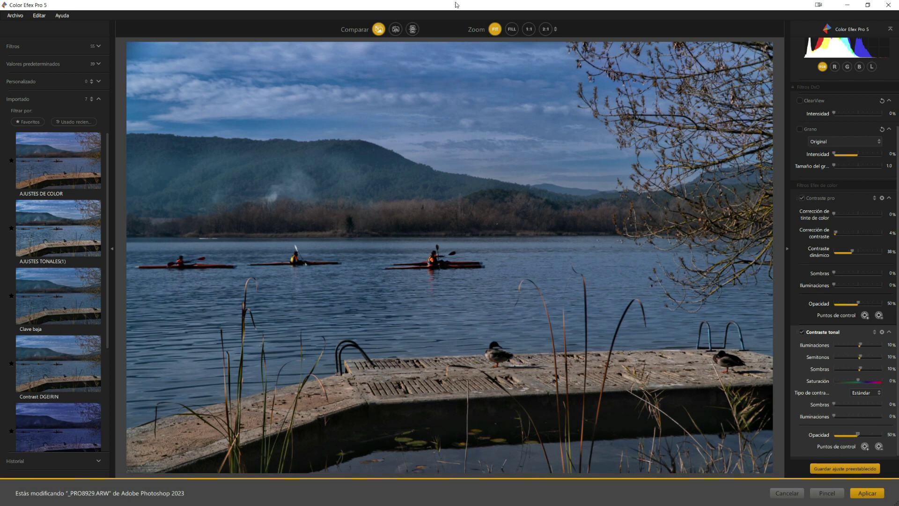
# Compare the filtered image with the original and apply it back to Photoshop.
pyautogui.click(379, 31)
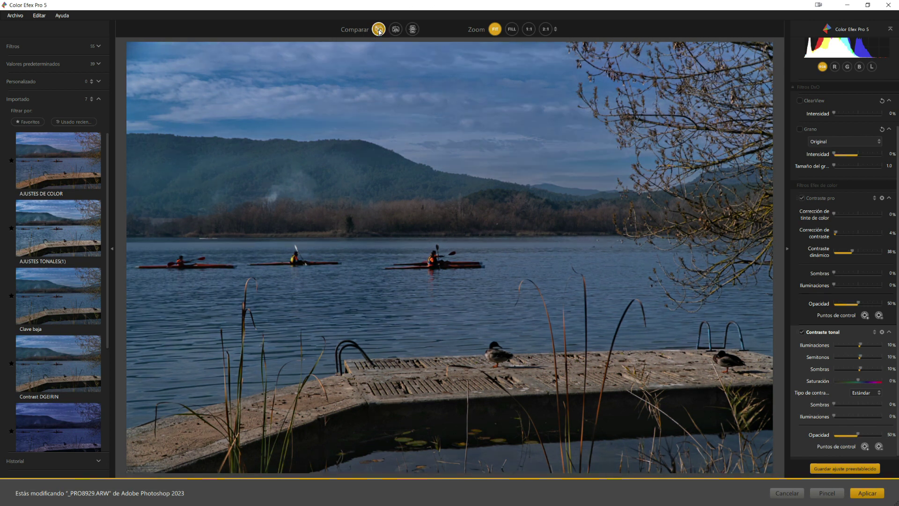
pyautogui.click(380, 31)
pyautogui.click(379, 30)
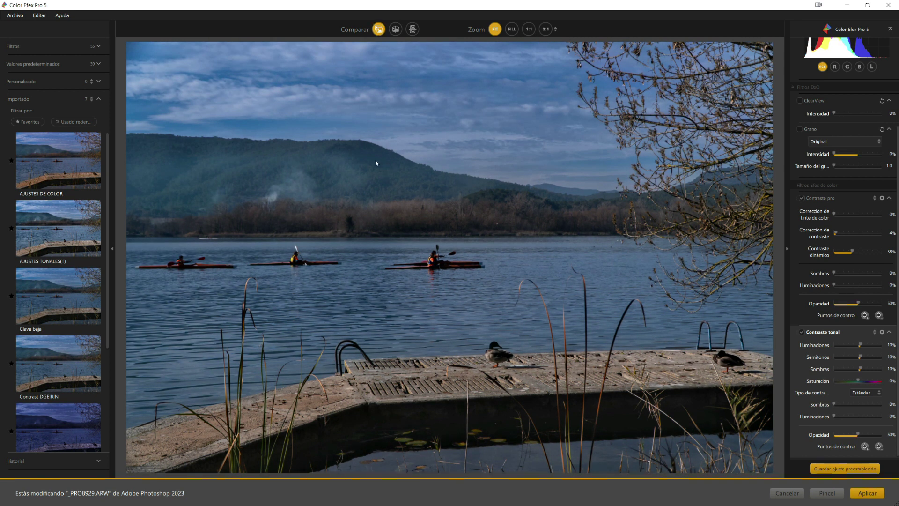
pyautogui.click(866, 492)
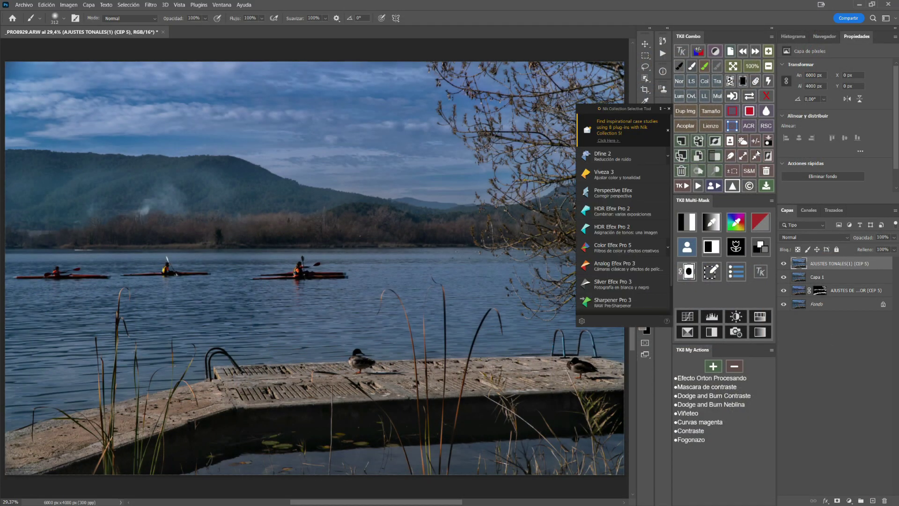
# Mask the tonal layer with the inverted sky selection so it affects everything but the sky.
pyautogui.click(661, 109)
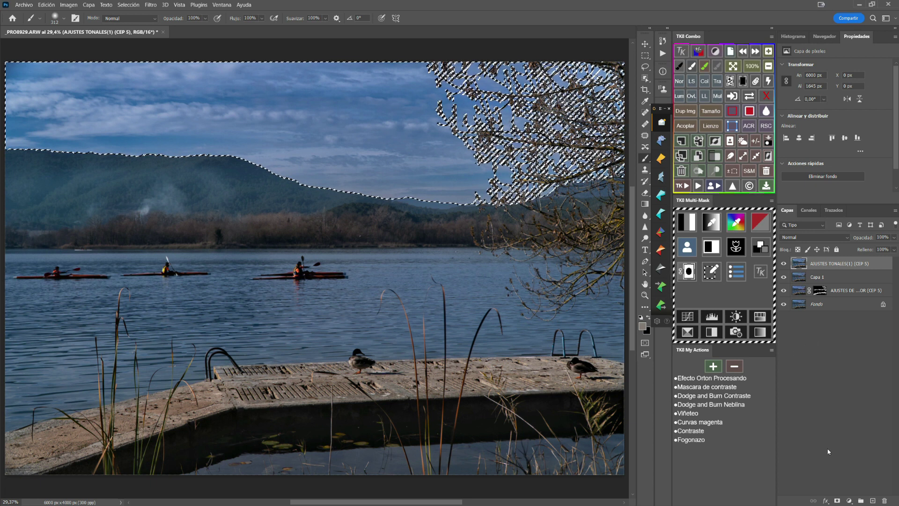
pyautogui.click(836, 501)
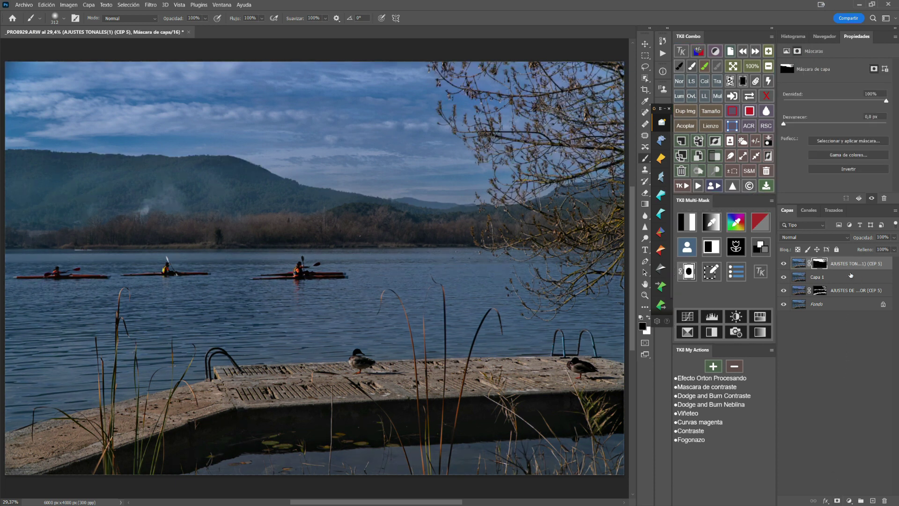
pyautogui.click(832, 169)
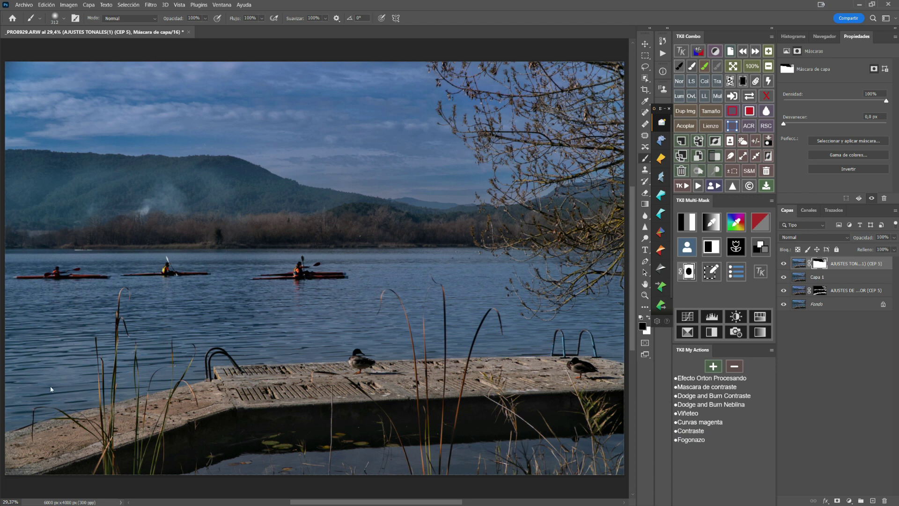
pyautogui.click(784, 264)
pyautogui.click(782, 265)
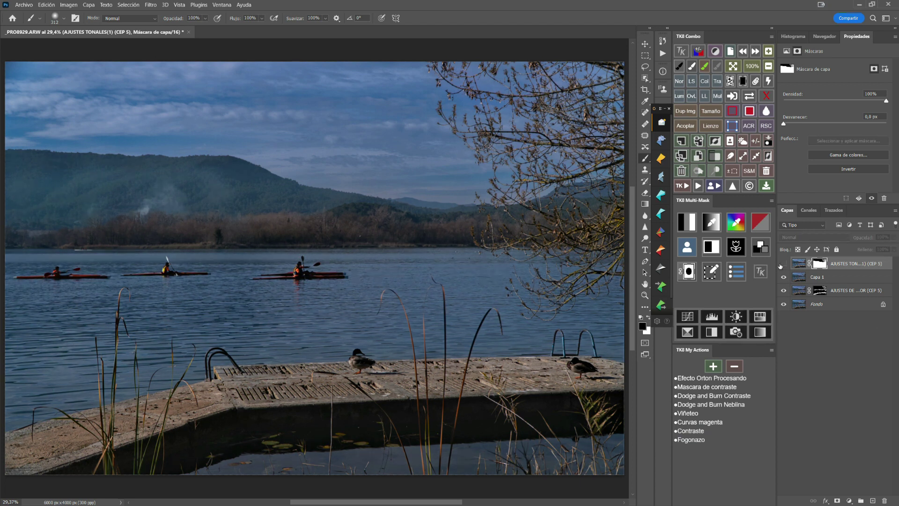
pyautogui.click(780, 266)
pyautogui.click(779, 266)
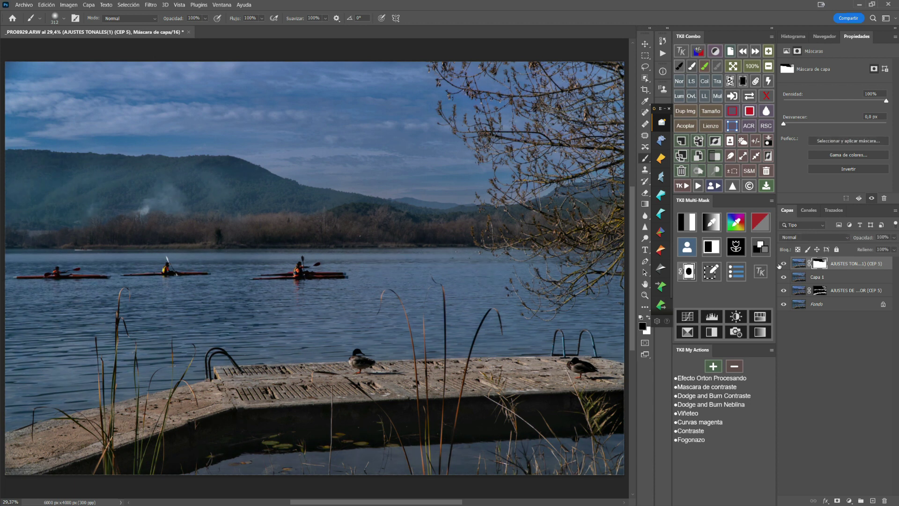
# Set the tonal layer to 60% opacity, delete Capa 1, and hide the tonal layer.
pyautogui.click(894, 239)
pyautogui.moveTo(892, 249); pyautogui.dragTo(879, 250)
pyautogui.click(786, 266)
pyautogui.moveTo(800, 277); pyautogui.dragTo(884, 500)
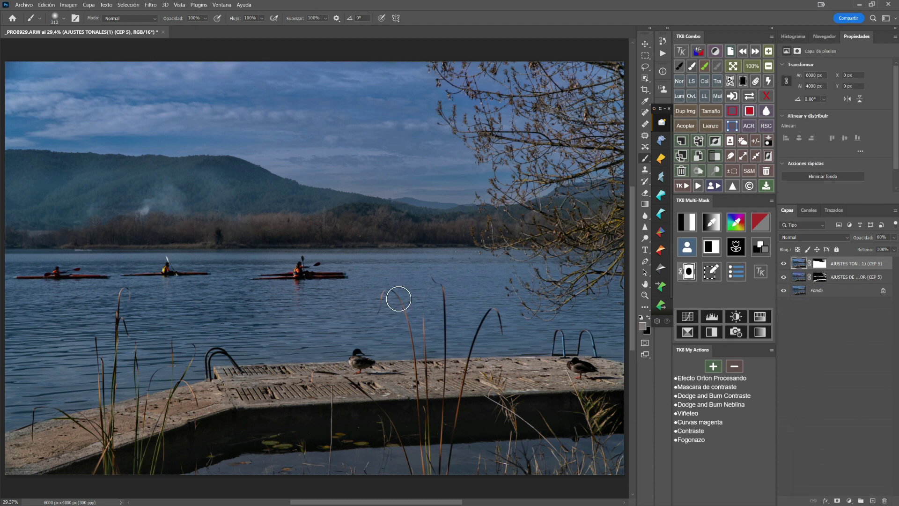
pyautogui.click(784, 264)
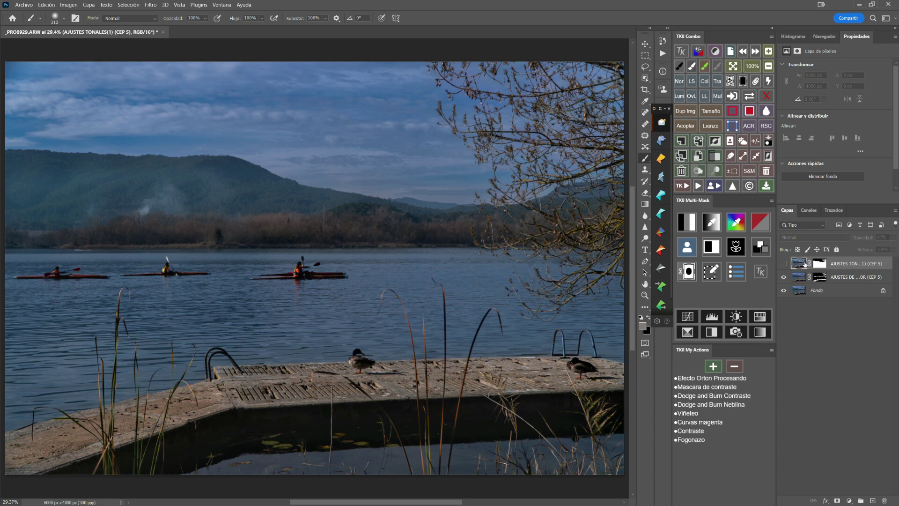
# Merge visible layers into Capa 1 with TK8 Combine Visible and apply Paso alto at 4.0 px radius.
pyautogui.click(698, 141)
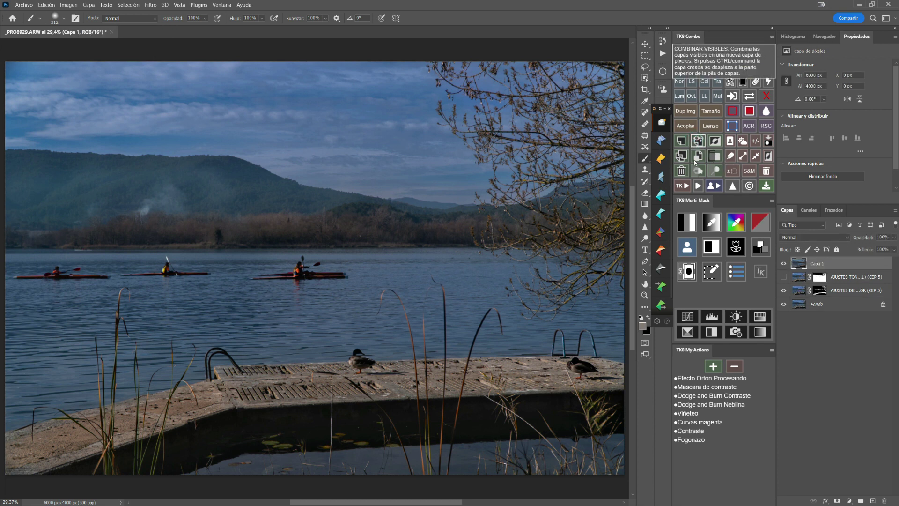
pyautogui.click(150, 4)
pyautogui.moveTo(169, 183)
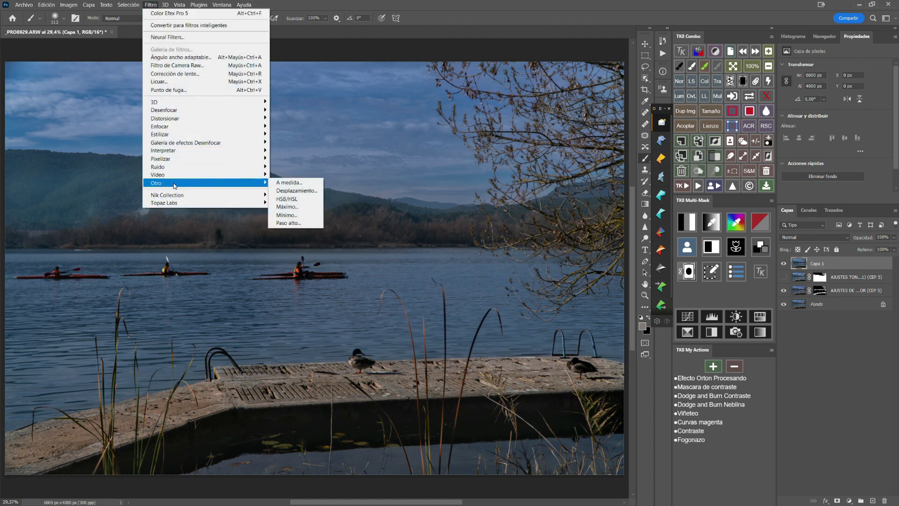
pyautogui.click(289, 223)
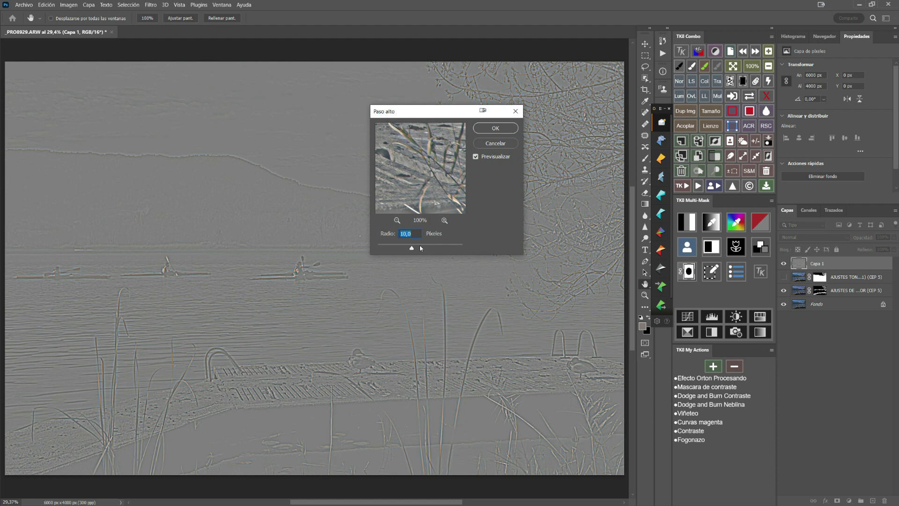
pyautogui.moveTo(411, 252); pyautogui.dragTo(396, 254)
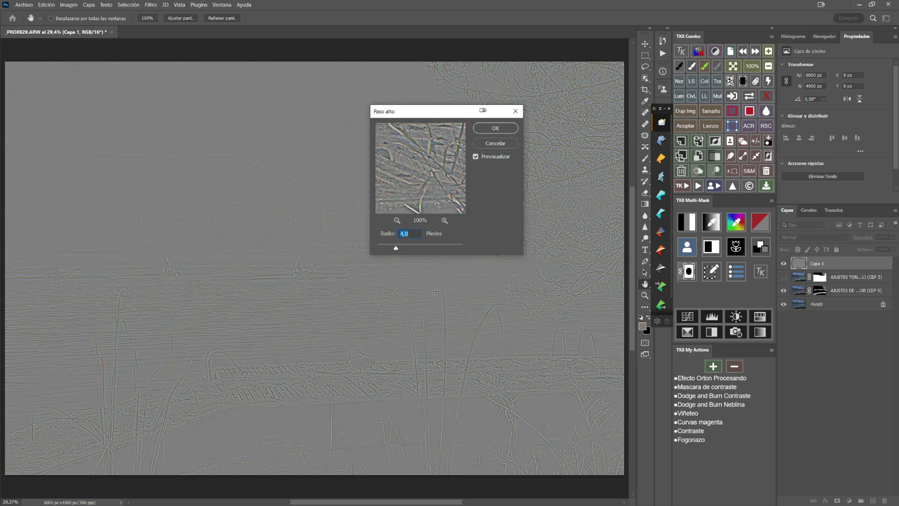
pyautogui.click(476, 156)
pyautogui.click(476, 157)
pyautogui.click(505, 130)
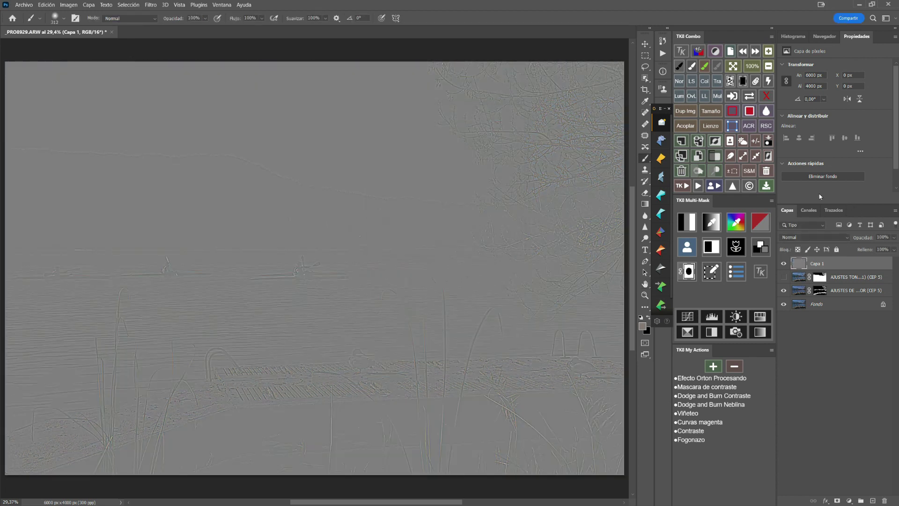
# Set Capa 1 to Superponer blend mode and toggle it to compare the sharpening.
pyautogui.click(810, 238)
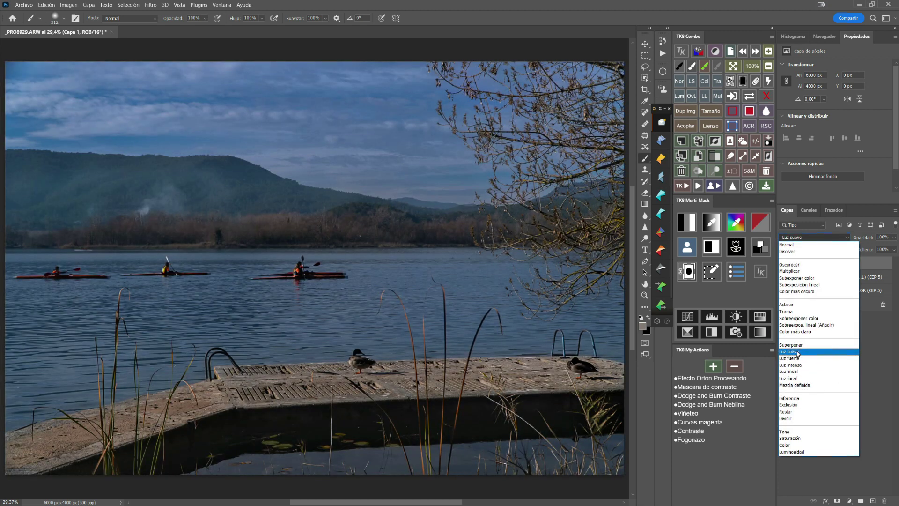
pyautogui.click(797, 345)
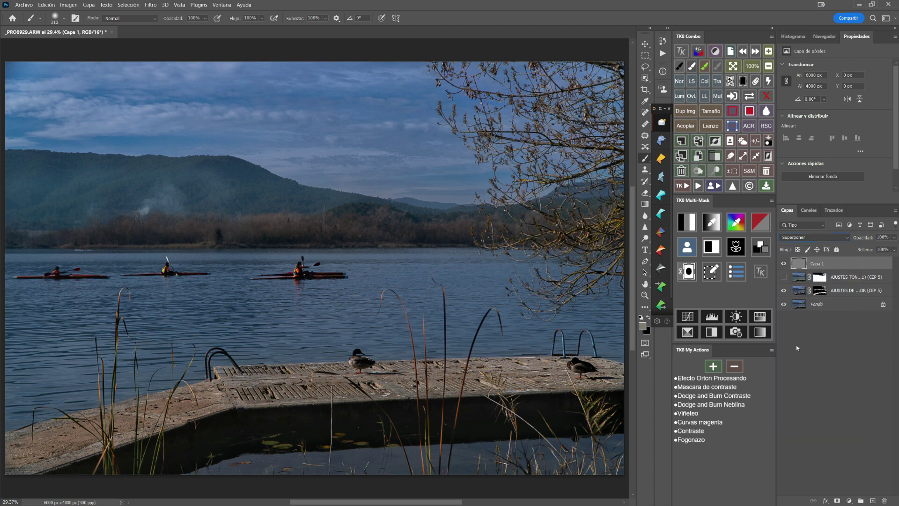
pyautogui.click(783, 264)
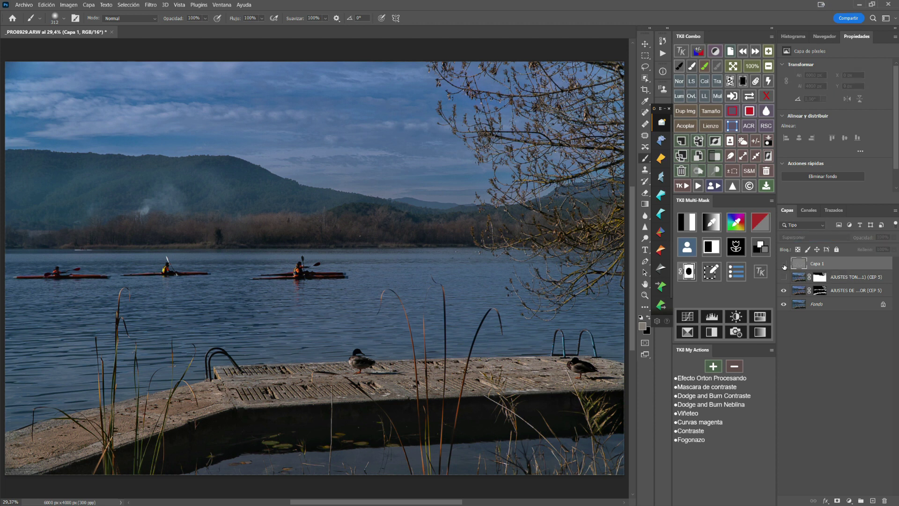
pyautogui.click(784, 264)
pyautogui.click(783, 264)
pyautogui.click(784, 264)
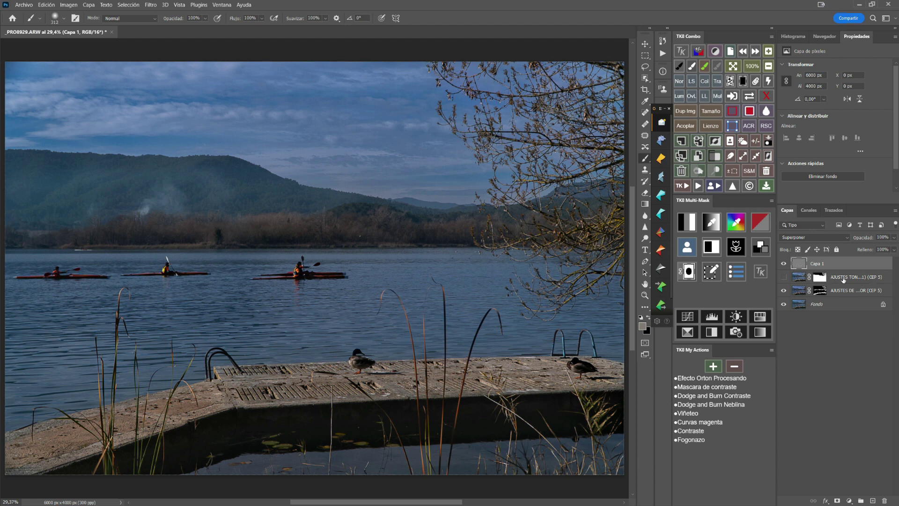
# Toggle the sharpening and tonal adjustment layers to compare their combined effect.
pyautogui.click(783, 264)
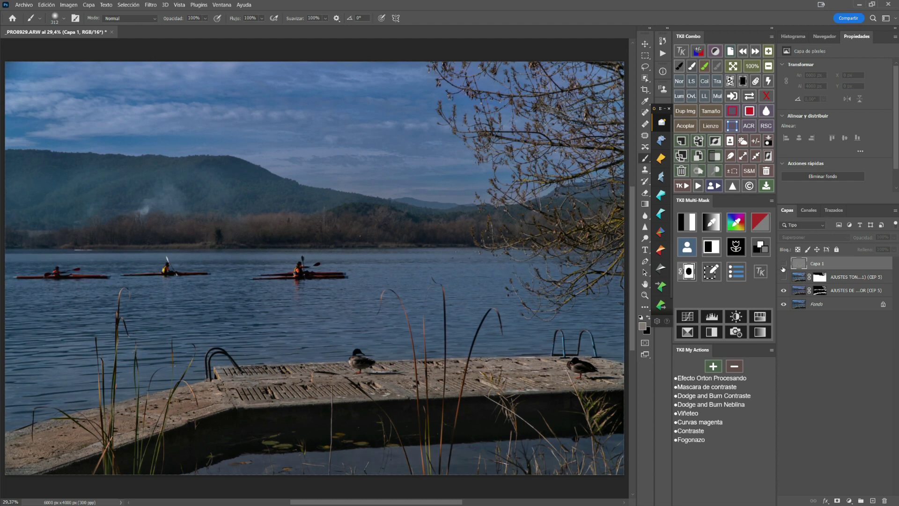
pyautogui.click(783, 264)
pyautogui.click(783, 264)
pyautogui.click(783, 264)
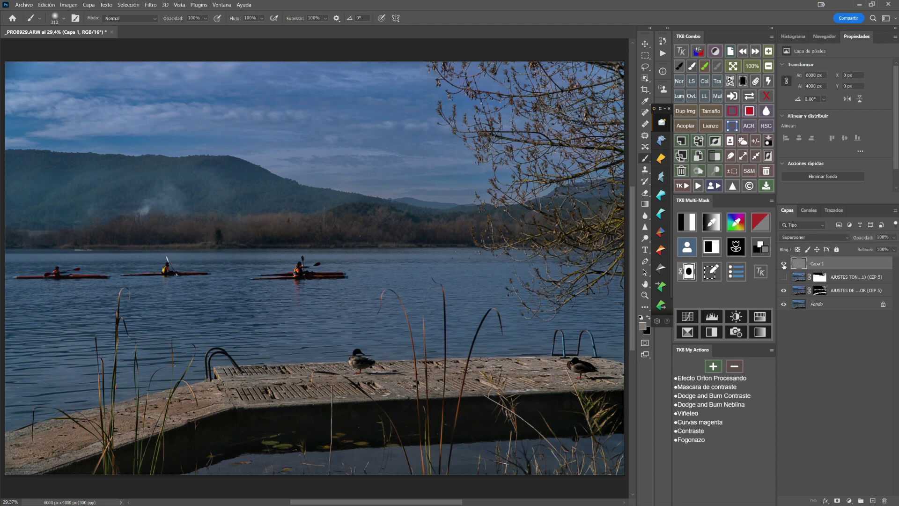
pyautogui.click(783, 277)
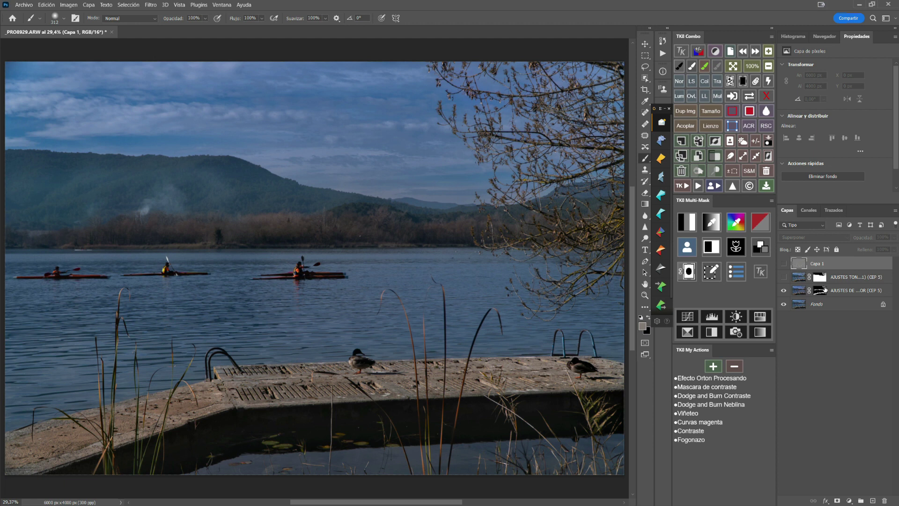
pyautogui.click(784, 278)
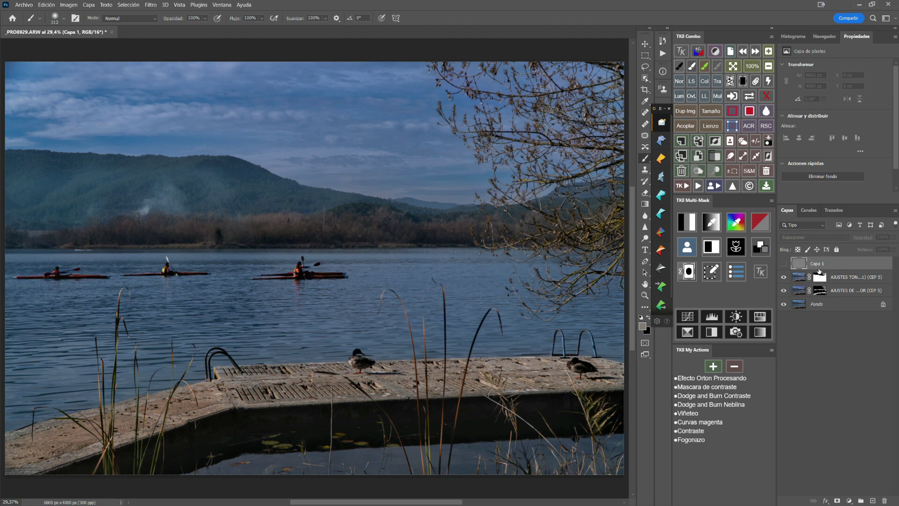
# Re-show the sharpening layer and check it once more, leaving all layers visible.
pyautogui.click(784, 264)
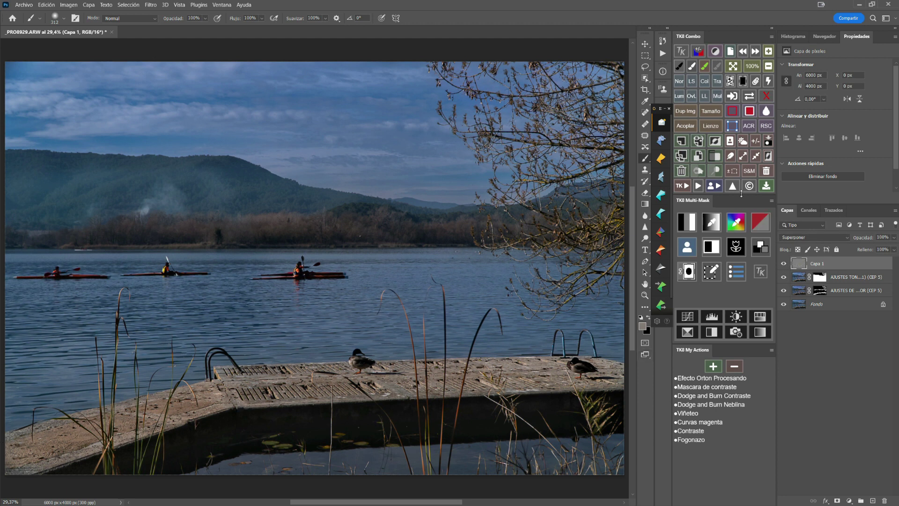
pyautogui.click(784, 264)
pyautogui.click(784, 265)
pyautogui.click(785, 264)
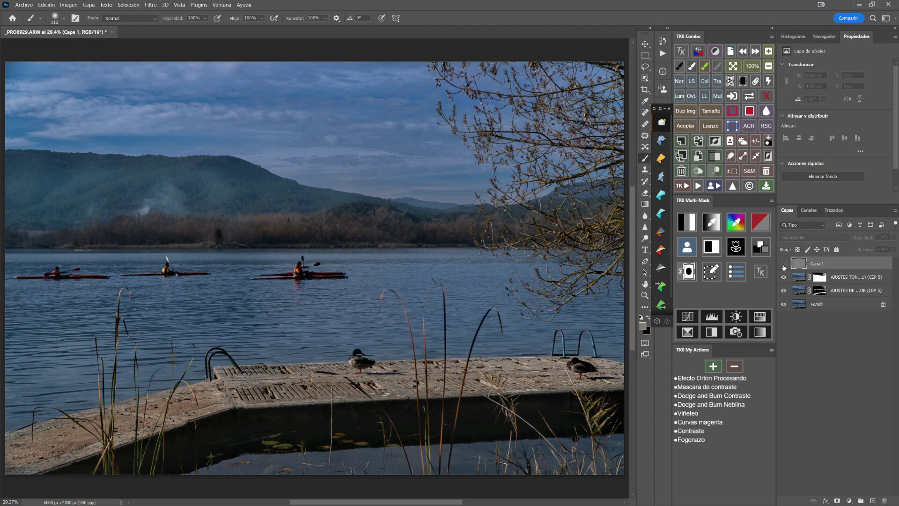
pyautogui.click(784, 265)
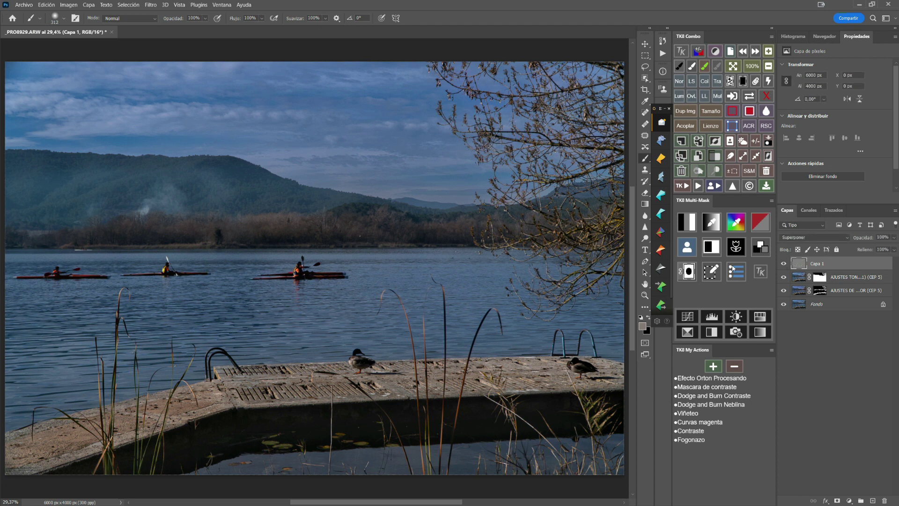
# Compare the photo with and without sharpening, then set the Object Selection tool to Lazo mode.
pyautogui.click(786, 265)
pyautogui.click(779, 265)
pyautogui.click(645, 79)
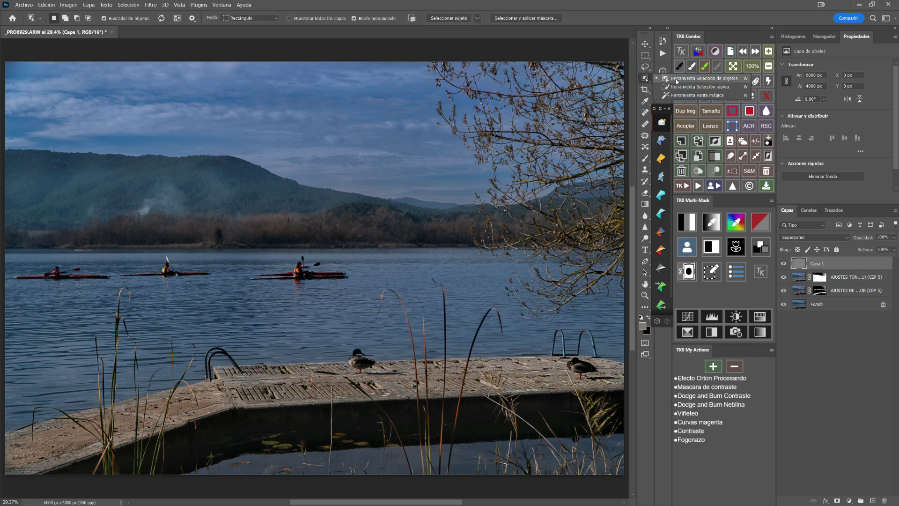
pyautogui.click(680, 81)
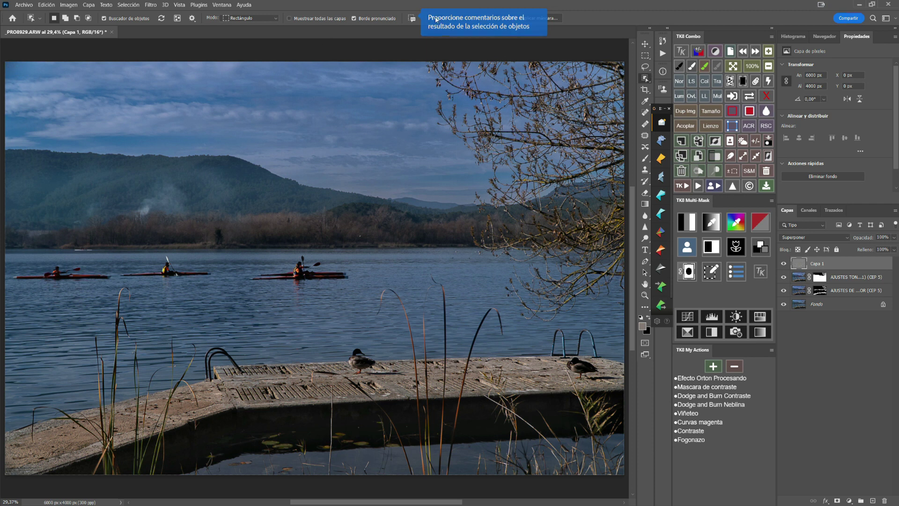
pyautogui.click(264, 18)
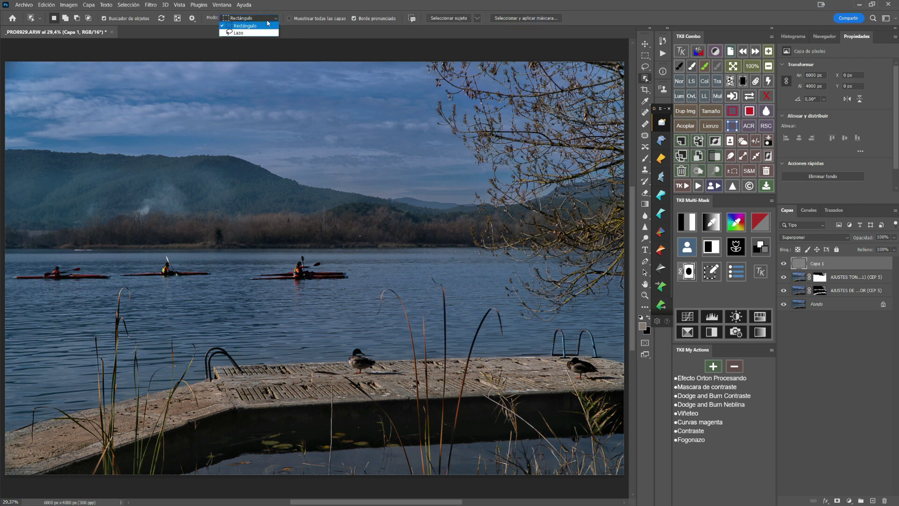
pyautogui.click(260, 33)
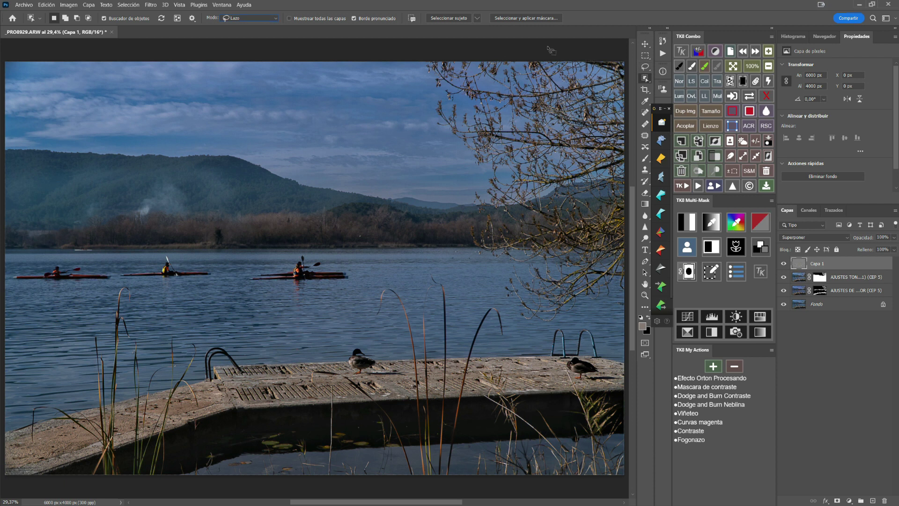
# Outline the upper photo area, then add the shoreline strip around the kayaks to the selection.
pyautogui.moveTo(425, 51)
pyautogui.mouseDown()
pyautogui.moveTo(414, 66)
pyautogui.moveTo(454, 187)
pyautogui.moveTo(339, 244)
pyautogui.moveTo(5, 245)
pyautogui.moveTo(2, 474)
pyautogui.moveTo(588, 475)
pyautogui.moveTo(659, 502)
pyautogui.moveTo(704, 176)
pyautogui.moveTo(682, 59)
pyautogui.moveTo(632, 19)
pyautogui.moveTo(409, 42)
pyautogui.mouseUp()
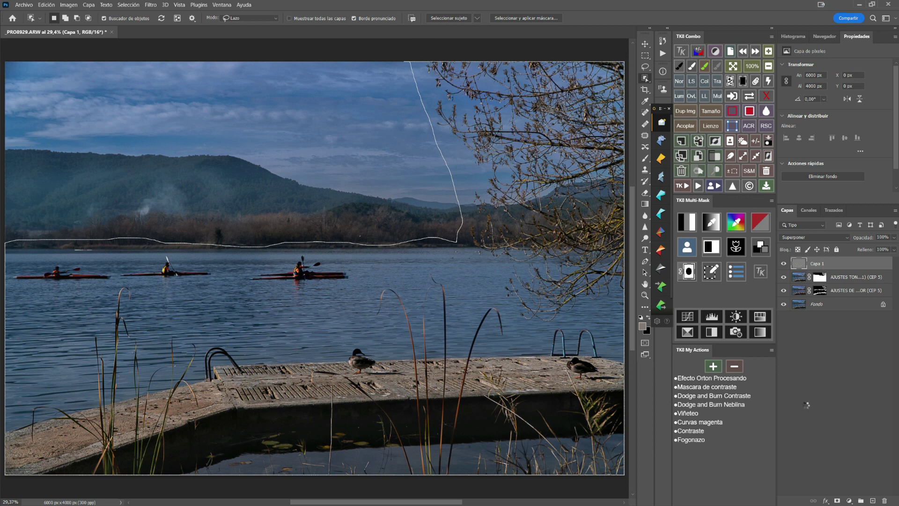
pyautogui.hotkey('ctrl', 'd')
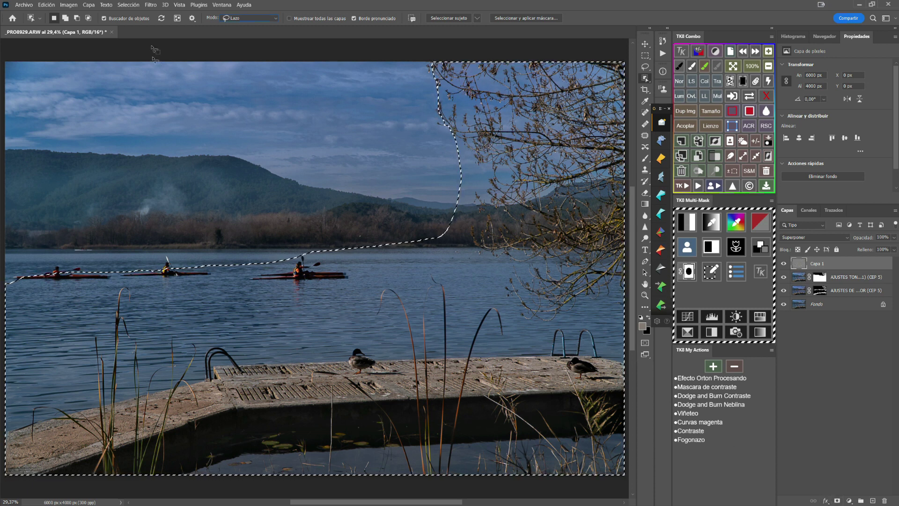
pyautogui.click(65, 18)
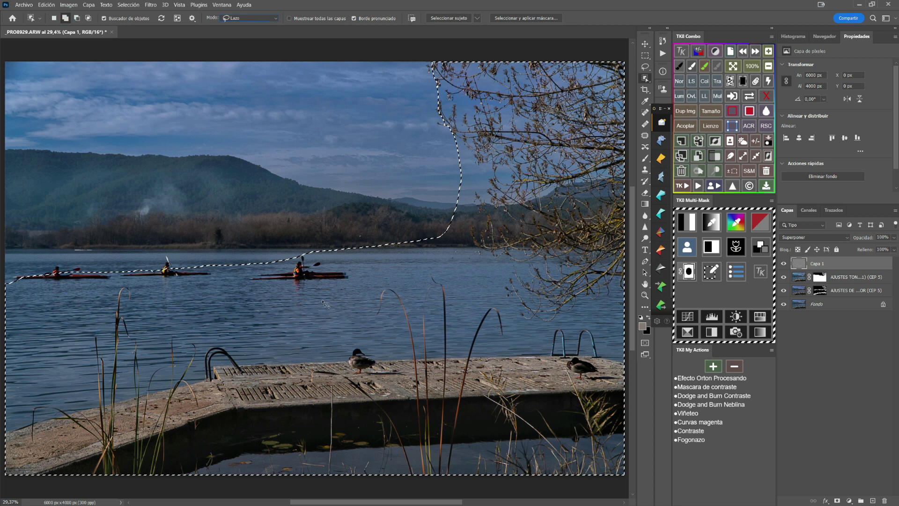
pyautogui.moveTo(321, 248)
pyautogui.mouseDown()
pyautogui.moveTo(4, 249)
pyautogui.moveTo(5, 306)
pyautogui.moveTo(262, 310)
pyautogui.moveTo(366, 277)
pyautogui.mouseUp()
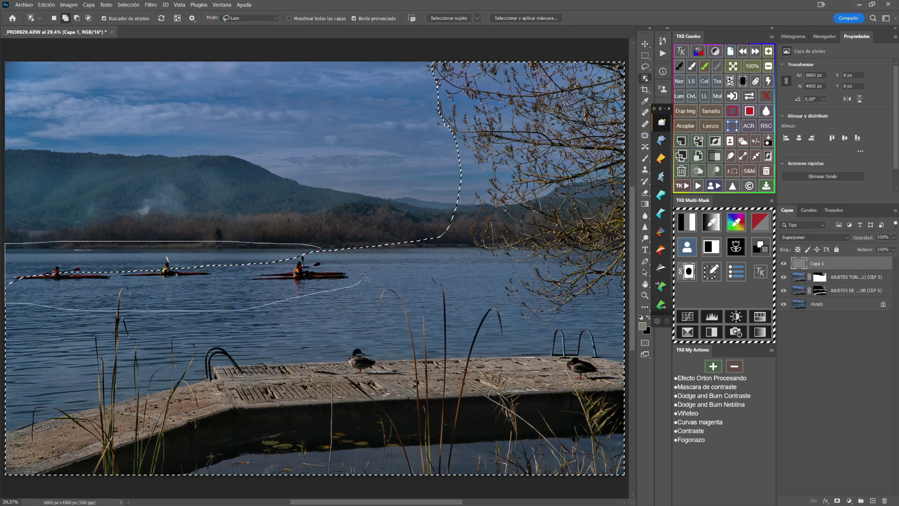
pyautogui.moveTo(321, 250); pyautogui.dragTo(321, 248)
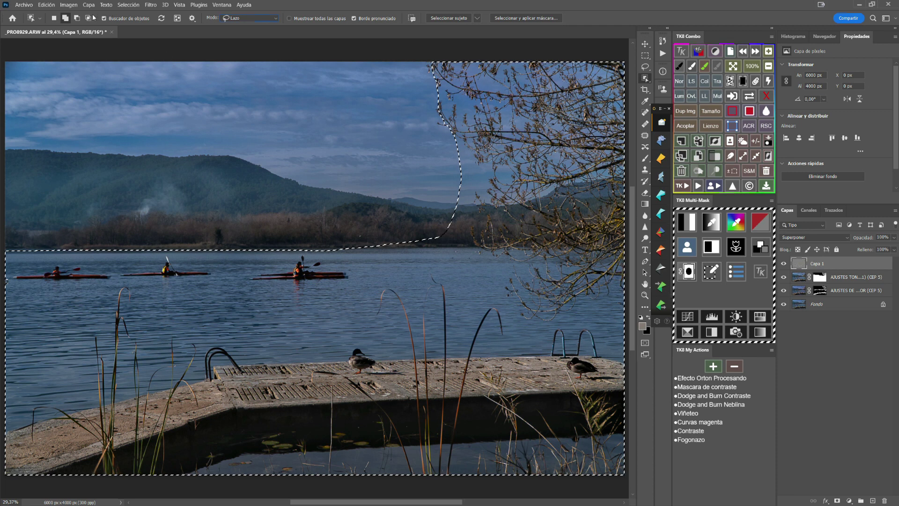
# Subtract an unwanted area from the selection and add the strip along the tree's edge.
pyautogui.click(77, 18)
pyautogui.moveTo(463, 158)
pyautogui.mouseDown()
pyautogui.moveTo(466, 240)
pyautogui.moveTo(444, 236)
pyautogui.moveTo(434, 195)
pyautogui.moveTo(462, 153)
pyautogui.mouseUp()
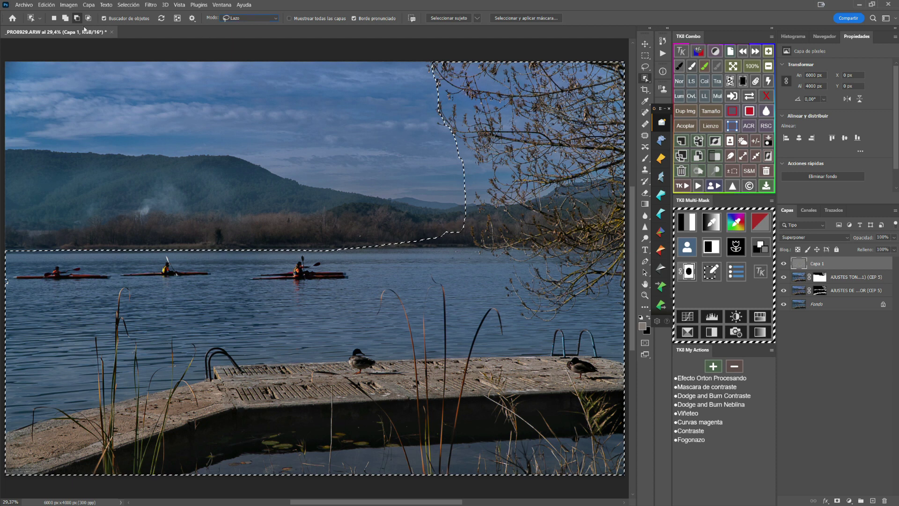
pyautogui.press('shift')
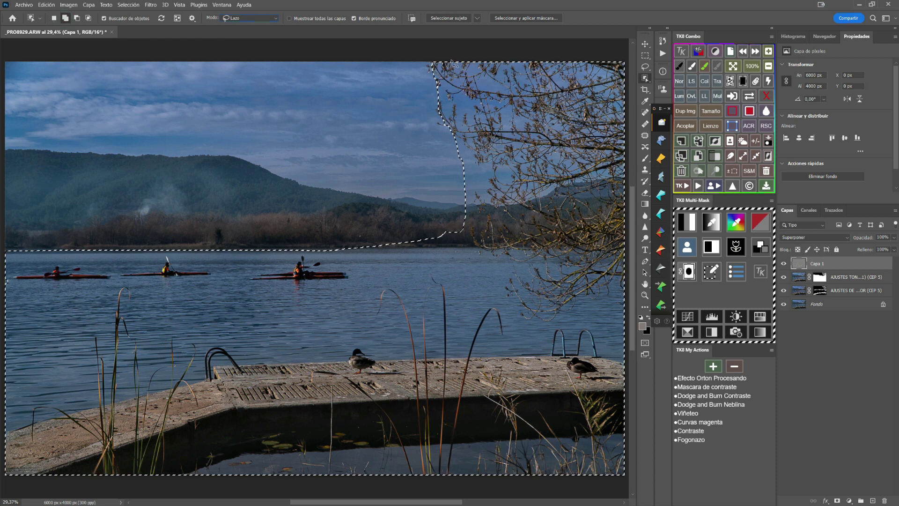
pyautogui.moveTo(433, 63)
pyautogui.mouseDown()
pyautogui.moveTo(447, 86)
pyautogui.moveTo(442, 65)
pyautogui.mouseUp()
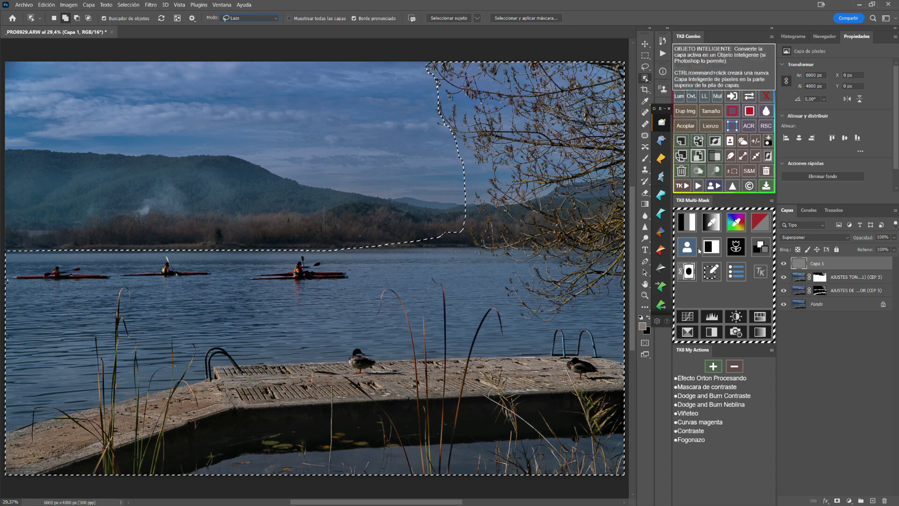
# Mask Capa 1 to the lake, pier and tree selection, toggle it to compare, and select CEP 5 too.
pyautogui.click(837, 500)
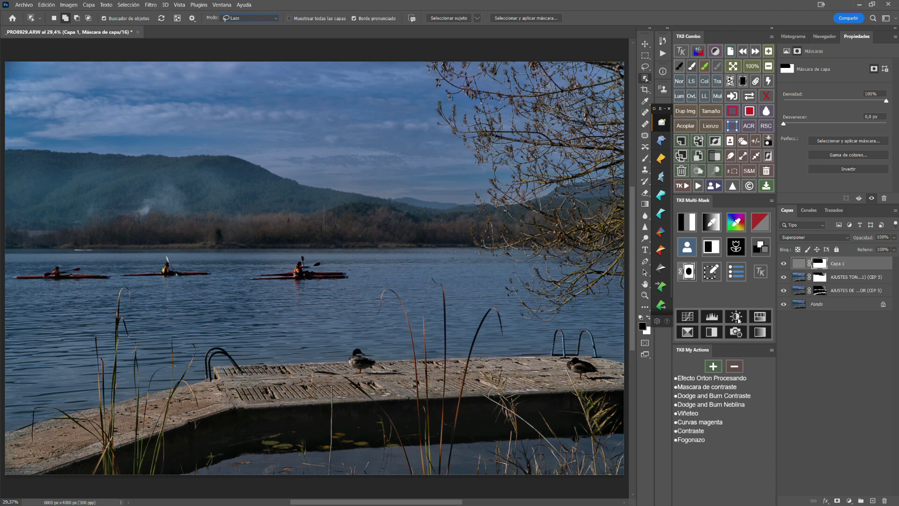
pyautogui.click(783, 265)
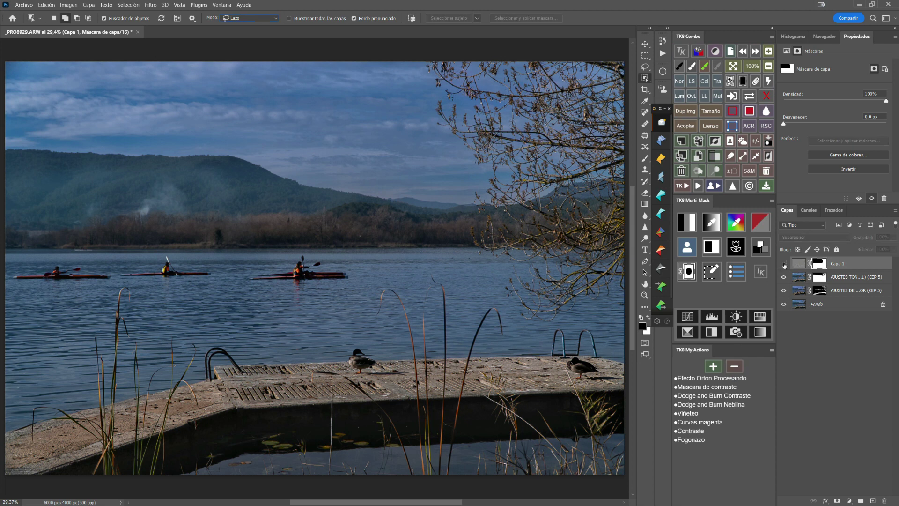
pyautogui.click(784, 264)
pyautogui.click(784, 264)
pyautogui.click(783, 265)
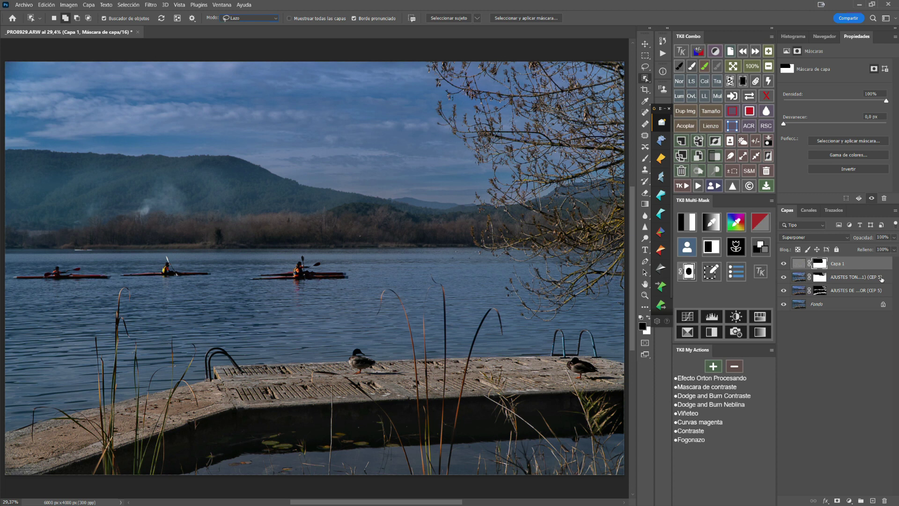
pyautogui.keyDown('shift'); pyautogui.click(887, 279); pyautogui.keyUp('shift')
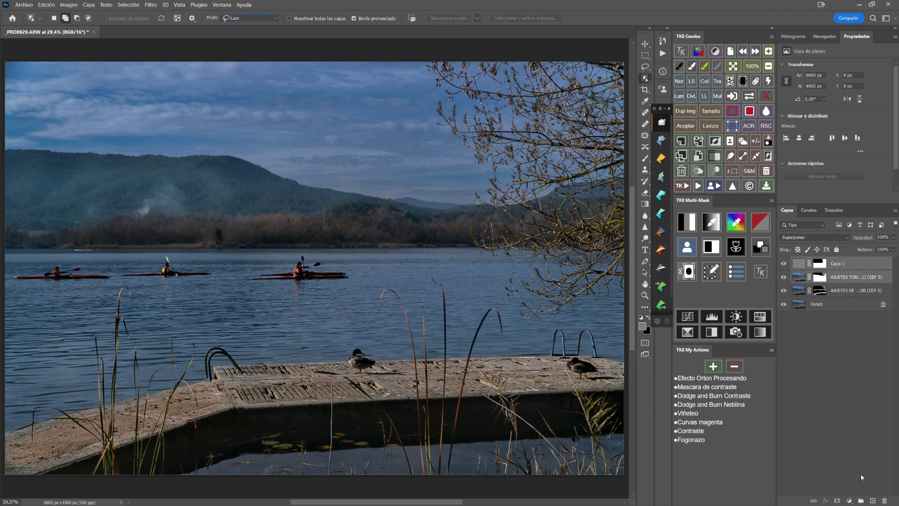
# Group the two selected layers and rename the group 'Enfoque o contraste'.
pyautogui.click(861, 501)
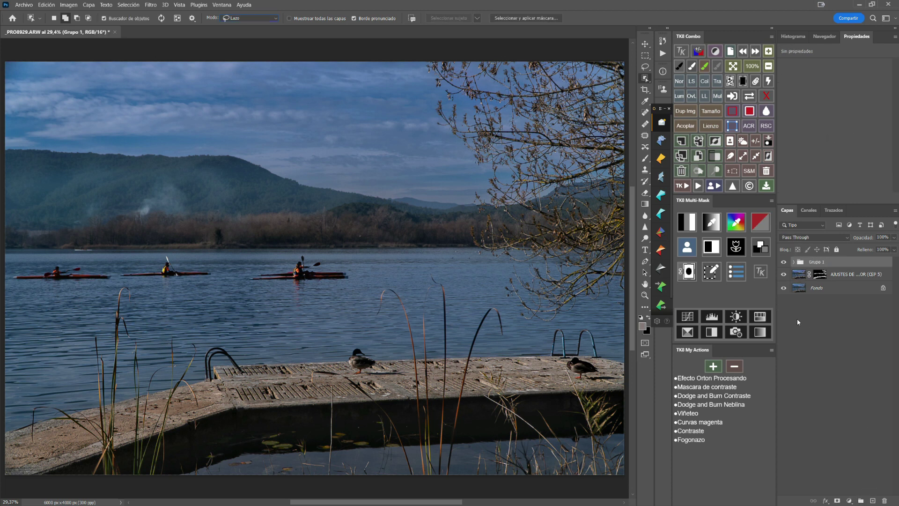
pyautogui.doubleClick(806, 261)
pyautogui.press('BackSpace')
pyautogui.write('Enfoq')
pyautogui.write('ue o contraste')
pyautogui.press('Return')
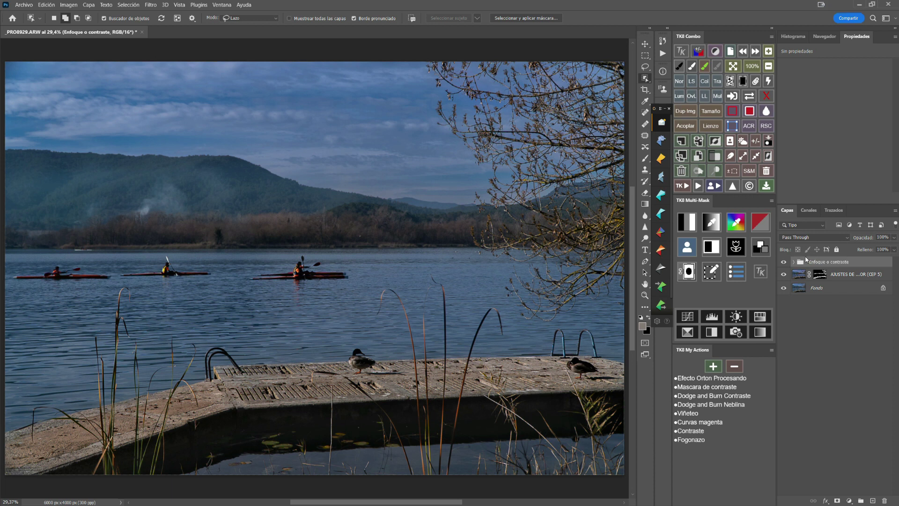
# Toggle the Enfoque o contraste group and its mask overlay to compare the effect.
pyautogui.click(785, 263)
pyautogui.click(784, 263)
pyautogui.click(785, 263)
pyautogui.click(784, 264)
pyautogui.press('\\')
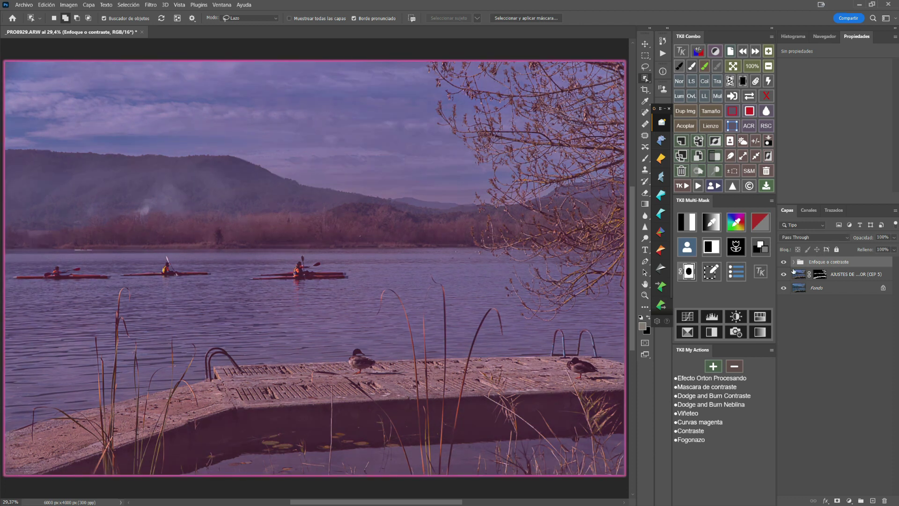
pyautogui.press('\\')
pyautogui.click(826, 394)
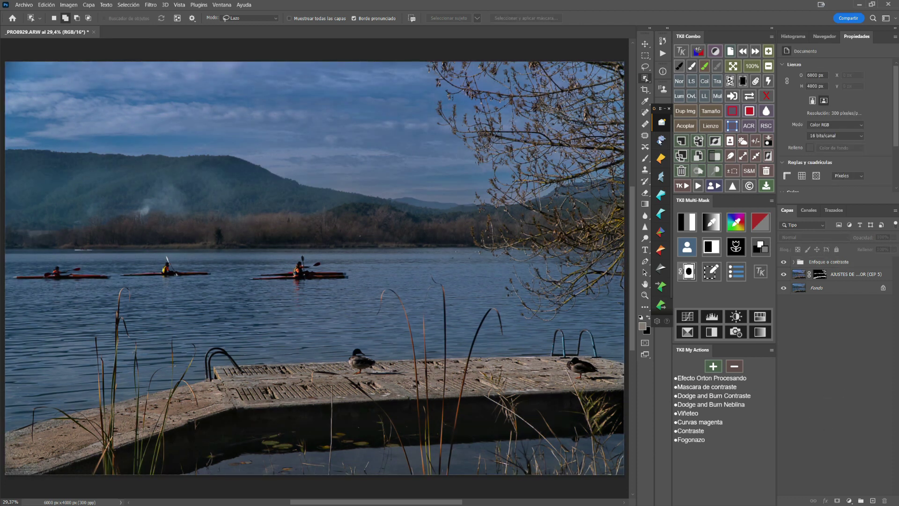
# Select the Enfoque o contraste group and merge all visible layers into a new Capa 2.
pyautogui.click(644, 159)
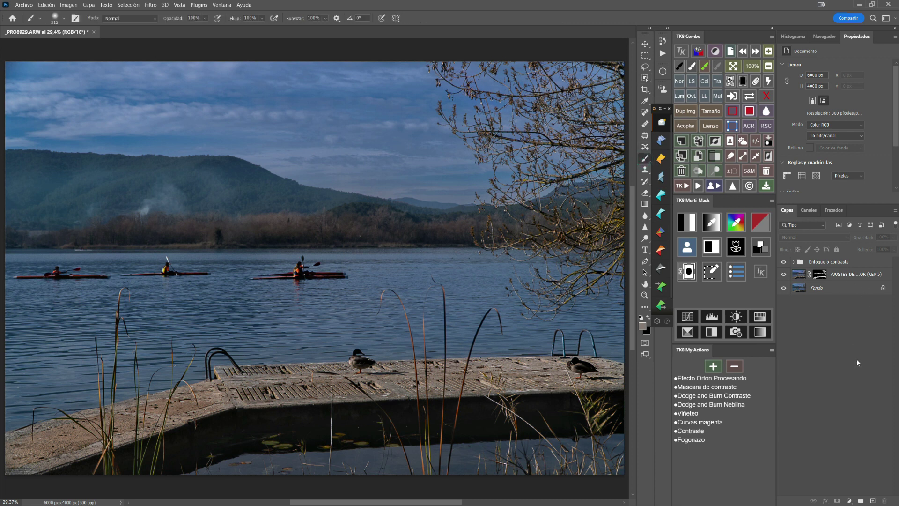
pyautogui.click(793, 261)
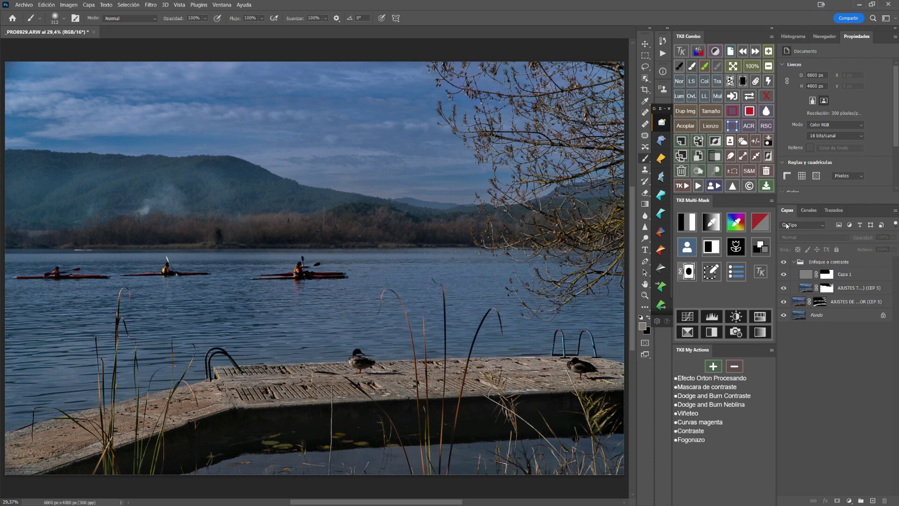
pyautogui.click(793, 262)
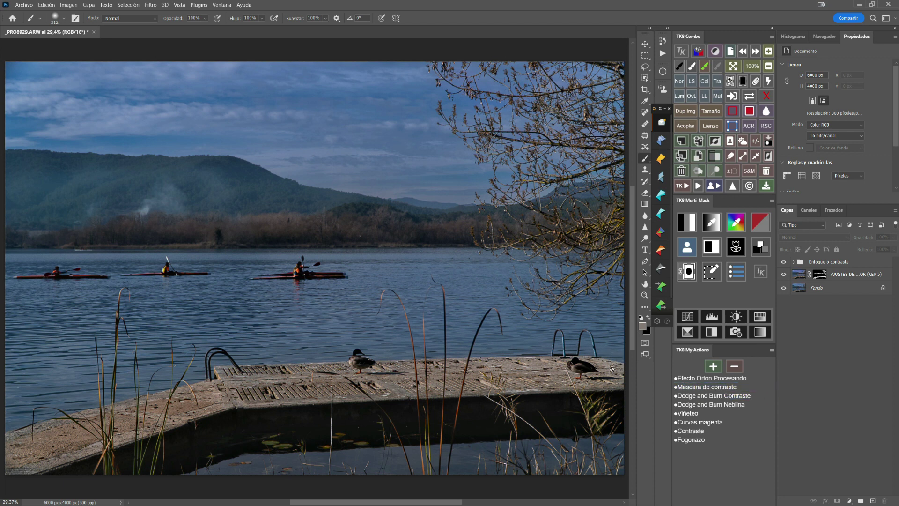
pyautogui.click(832, 262)
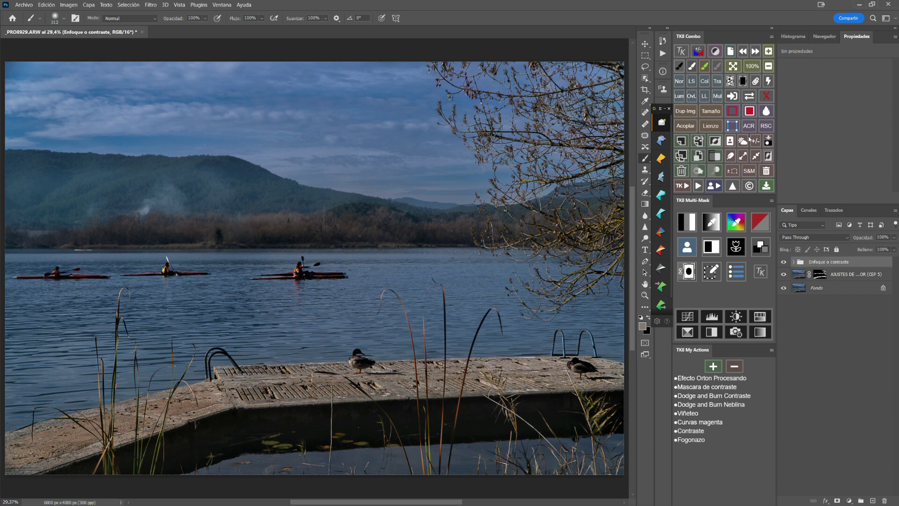
pyautogui.click(696, 142)
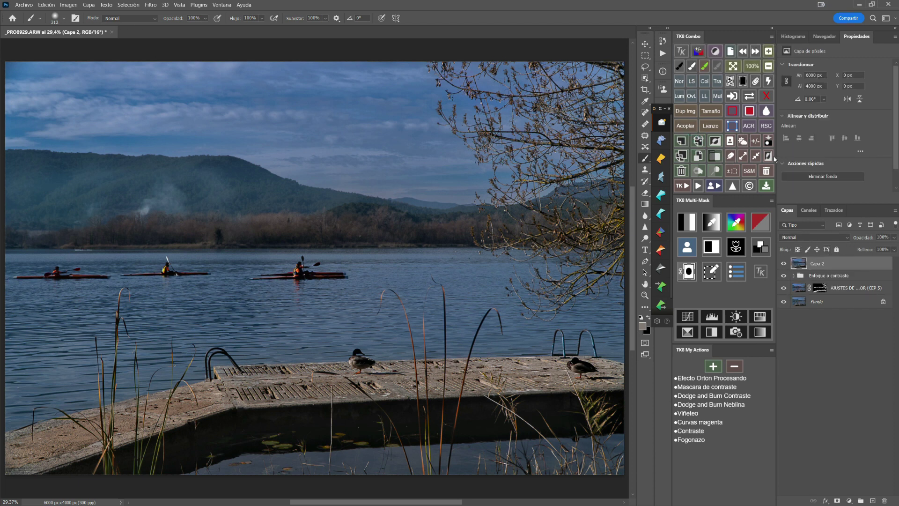
# Select the sky with Seleccionar cielo and delete the merged Capa 2 layer.
pyautogui.click(742, 140)
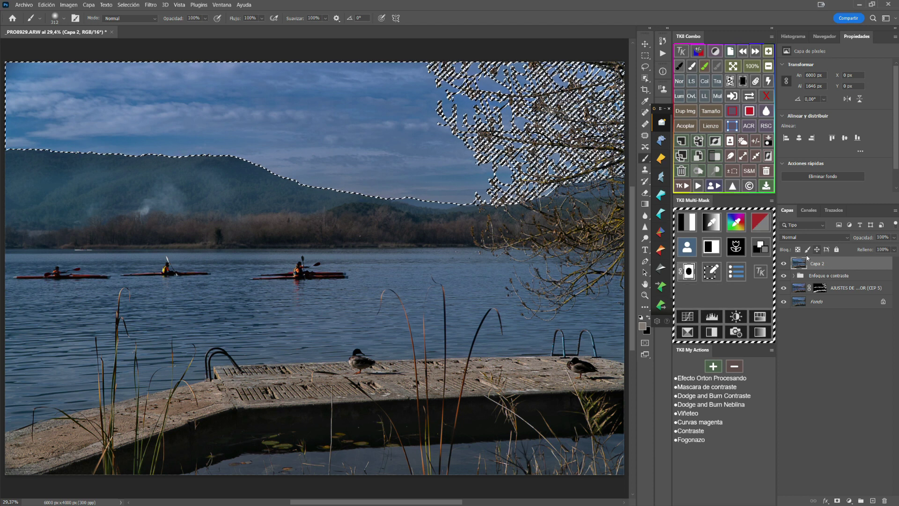
pyautogui.moveTo(815, 263)
pyautogui.mouseDown()
pyautogui.moveTo(891, 463)
pyautogui.moveTo(884, 500)
pyautogui.mouseUp()
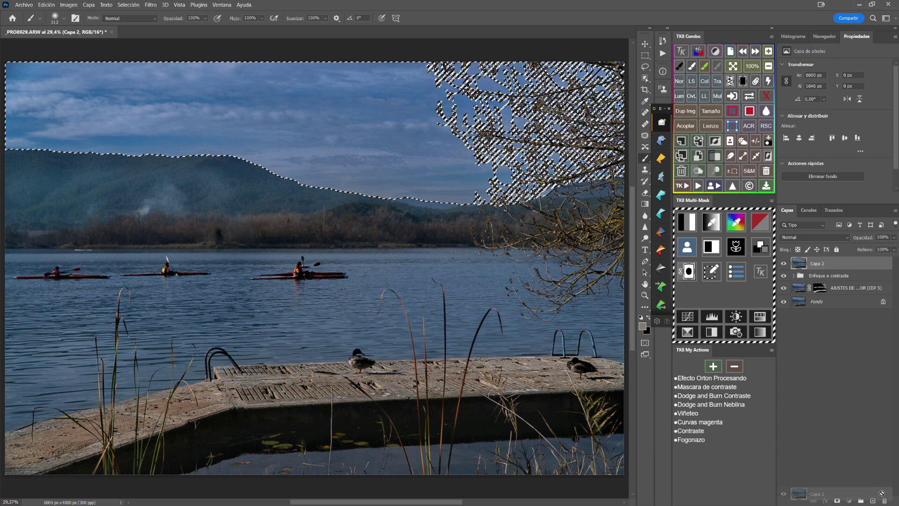
# Add a sky-masked Curvas adjustment with the RGB curve pulled down, and toggle it to compare.
pyautogui.click(848, 501)
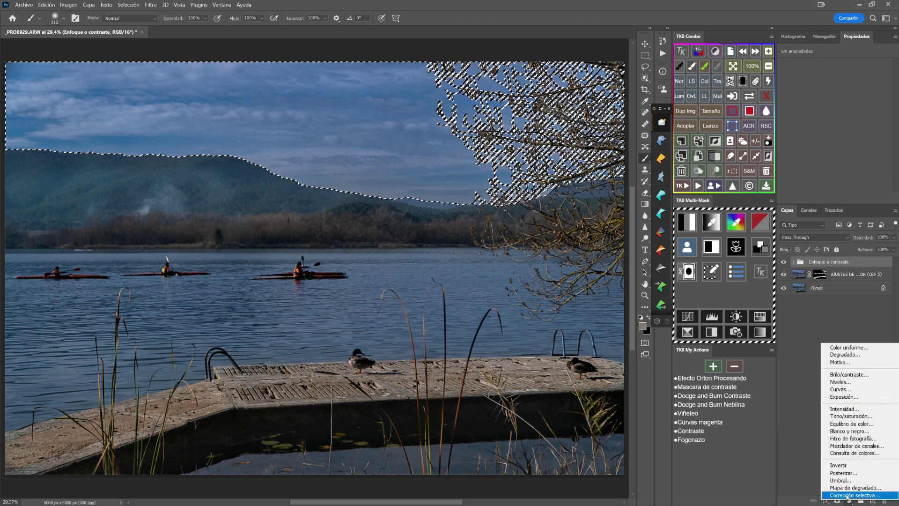
pyautogui.click(836, 387)
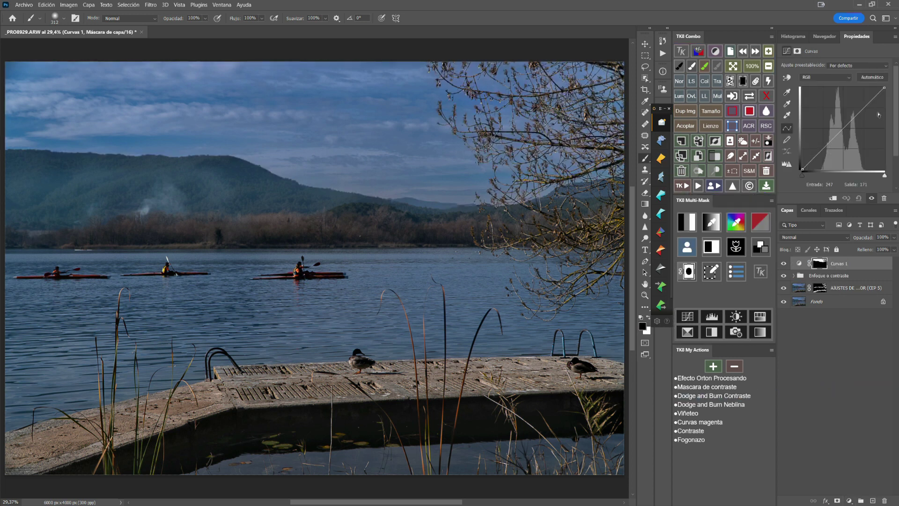
pyautogui.moveTo(854, 117); pyautogui.dragTo(832, 144)
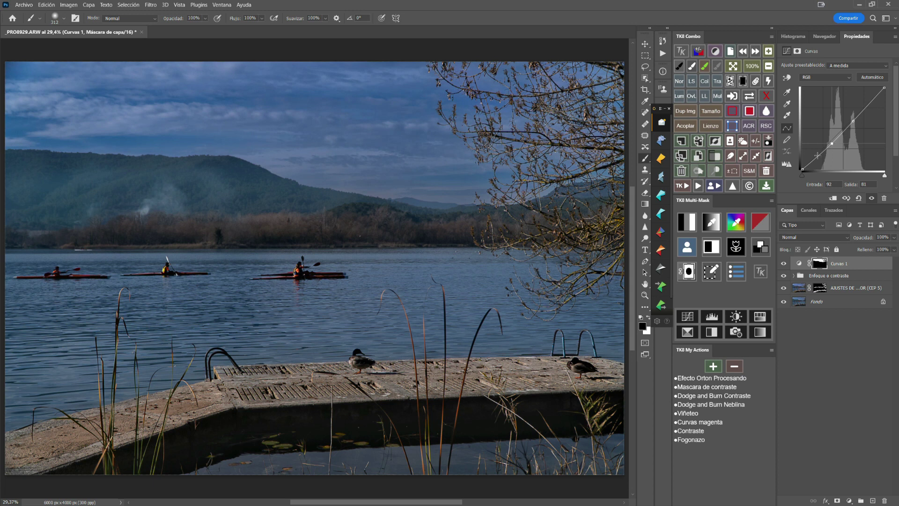
pyautogui.click(783, 264)
pyautogui.click(784, 264)
pyautogui.click(783, 264)
pyautogui.click(783, 264)
# Ease the curve to input 91, output 85 and select the Curvas 1 adjustment itself.
pyautogui.moveTo(831, 143); pyautogui.dragTo(831, 142)
pyautogui.click(661, 108)
pyautogui.click(799, 264)
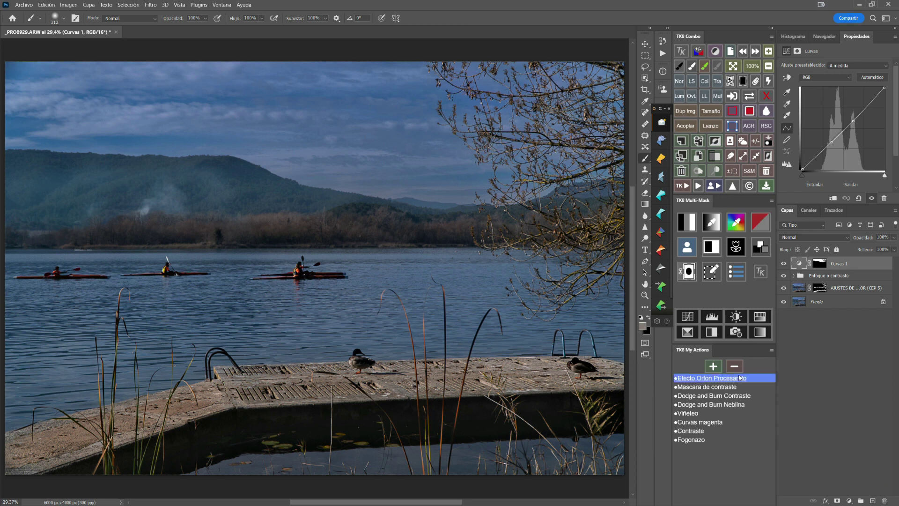
# Merge visible layers, run the Curvas magenta action, and lower Curvas 2 opacity to 25%.
pyautogui.click(698, 141)
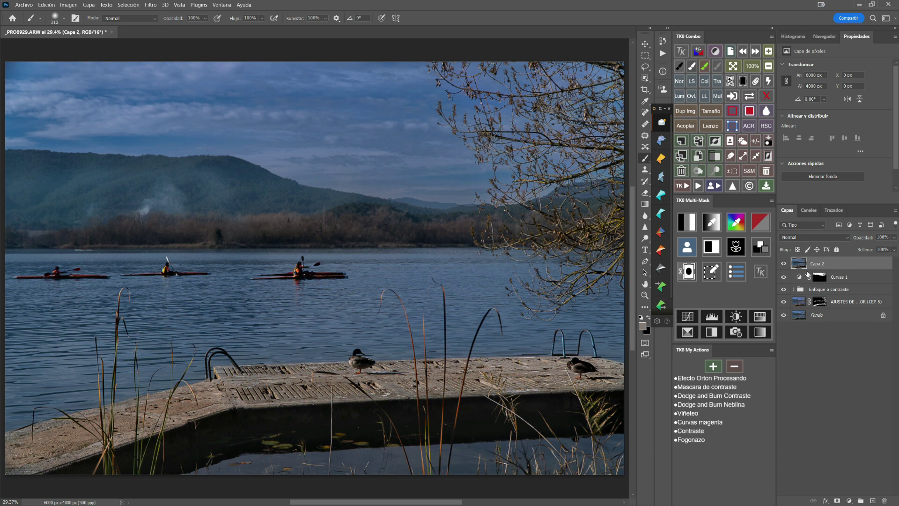
pyautogui.click(706, 424)
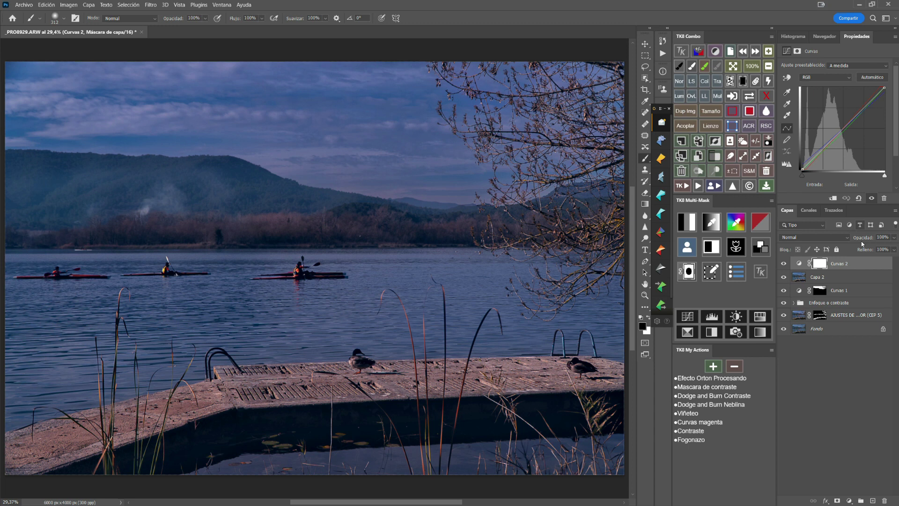
pyautogui.click(894, 237)
pyautogui.moveTo(893, 248); pyautogui.dragTo(865, 254)
# Toggle the magenta Curvas 2 adjustment off and on to compare its effect.
pyautogui.click(783, 264)
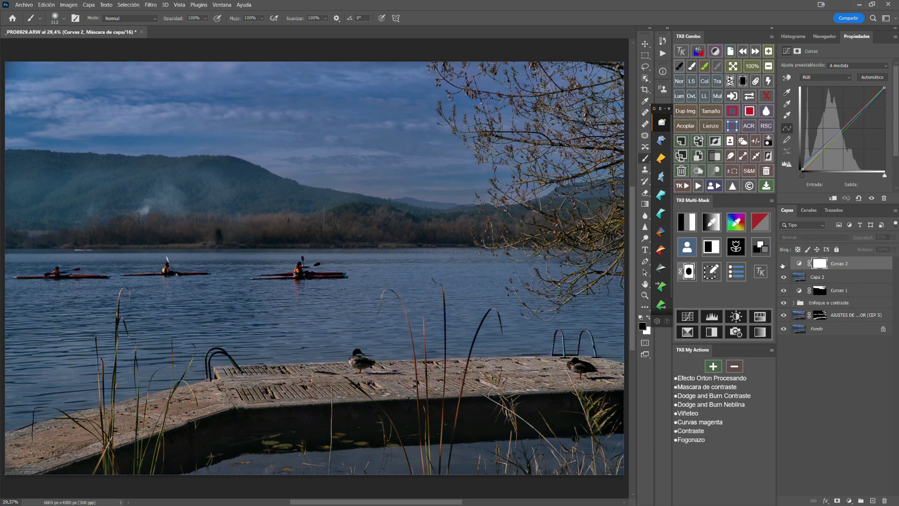
pyautogui.click(778, 265)
pyautogui.click(784, 264)
pyautogui.click(784, 265)
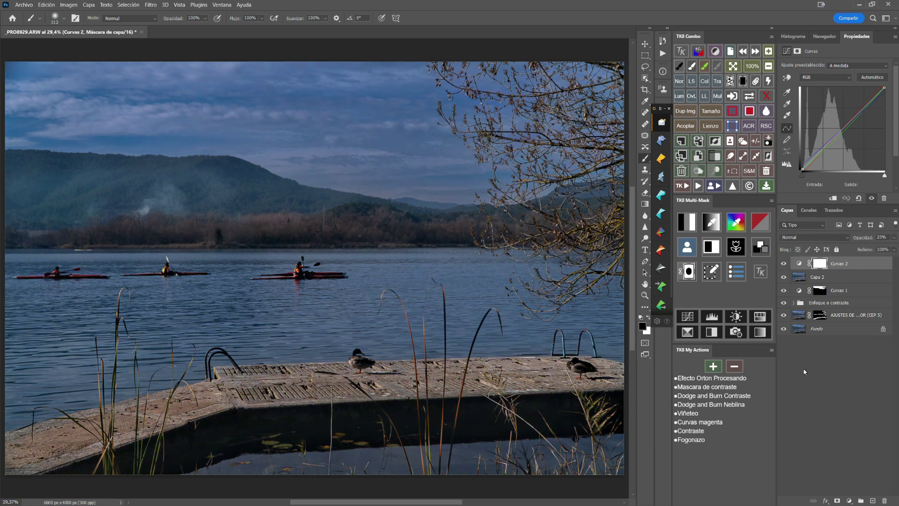